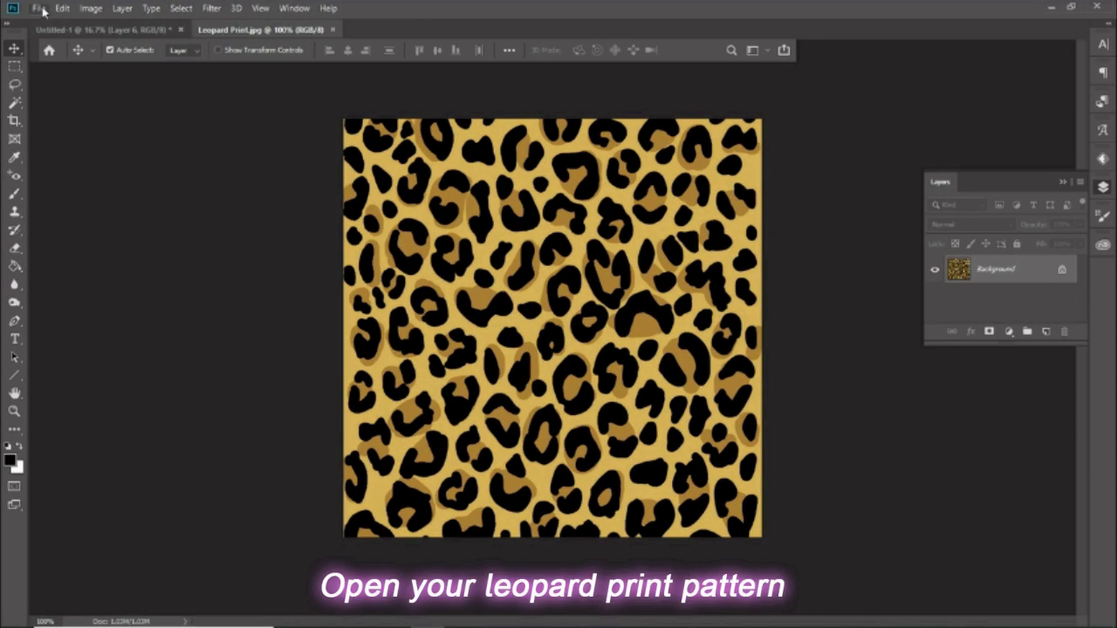
- Create a new 2500 by 2500 pixel RGB document at a resolution of 300 pixels per inch
{"action": "left_click", "coordinate": [39, 9]}
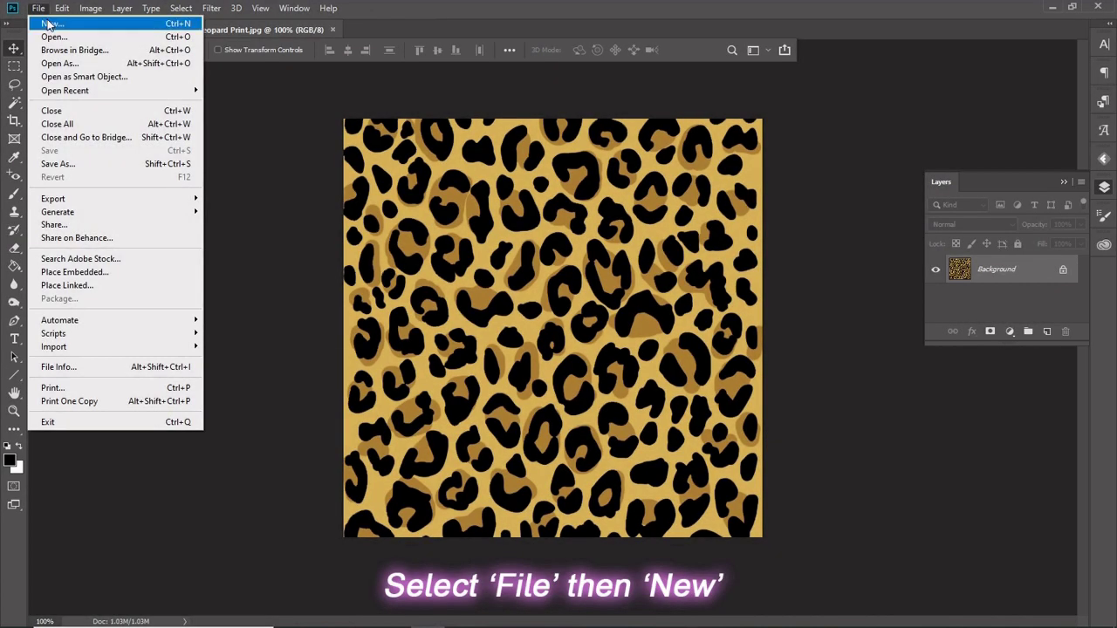
{"action": "left_click", "coordinate": [48, 24]}
{"action": "left_click_drag", "start_coordinate": [862, 248], "coordinate": [835, 253]}
{"action": "type", "text": "2500"}
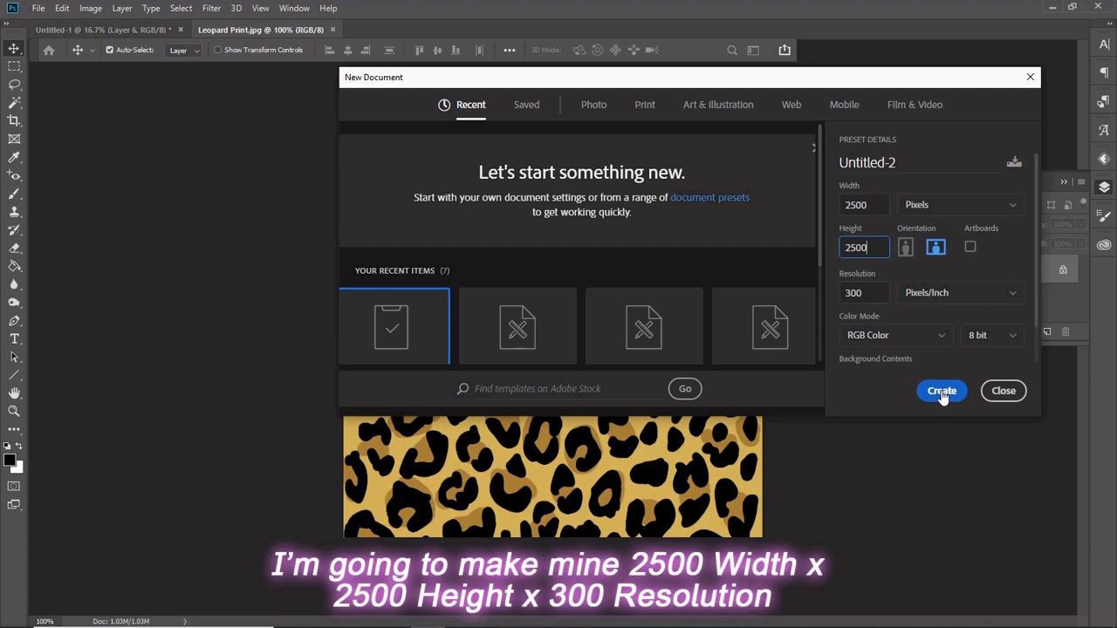
{"action": "left_click", "coordinate": [942, 392]}
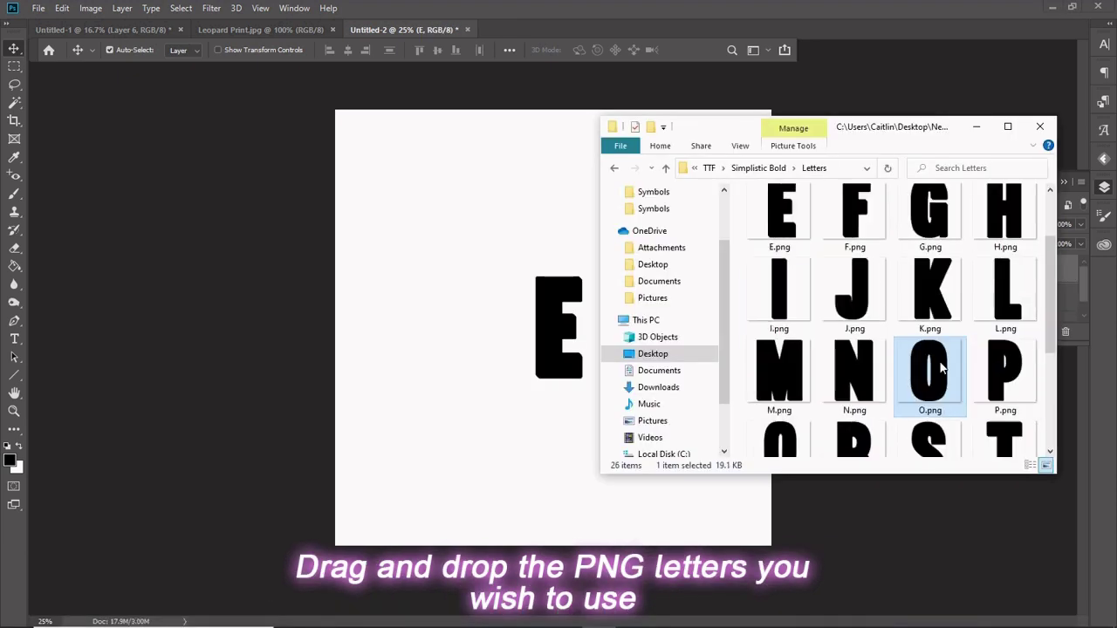
- Place the PNG letters needed to spell LEOPARD PRINT 3D from the Letters folder into the new document
{"action": "left_click", "coordinate": [1002, 368]}
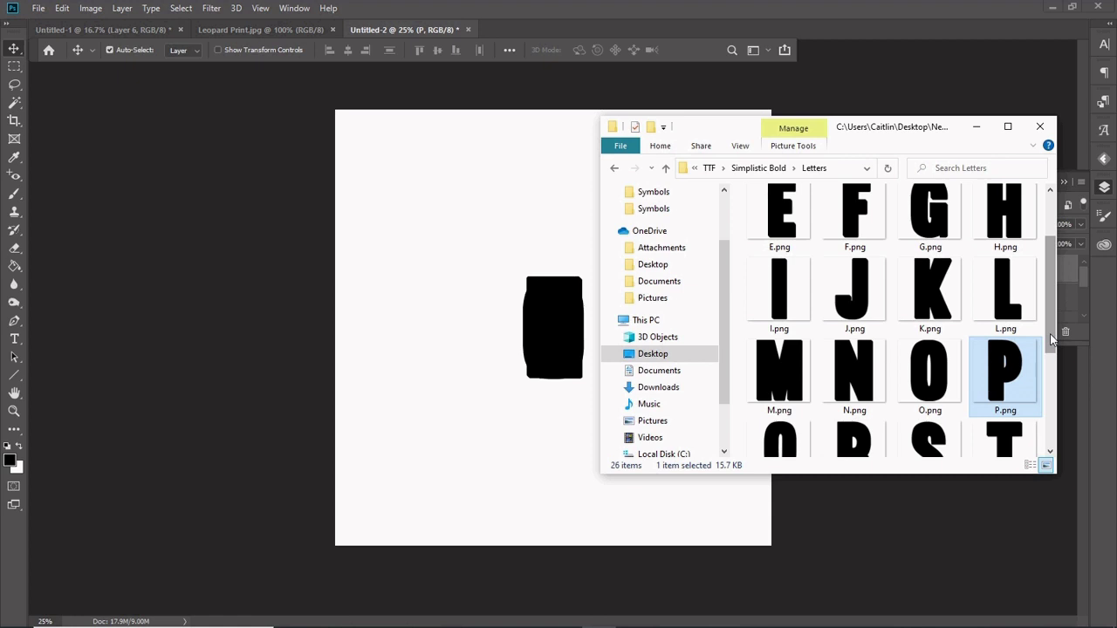
{"action": "left_click_drag", "start_coordinate": [1004, 225], "coordinate": [573, 321]}
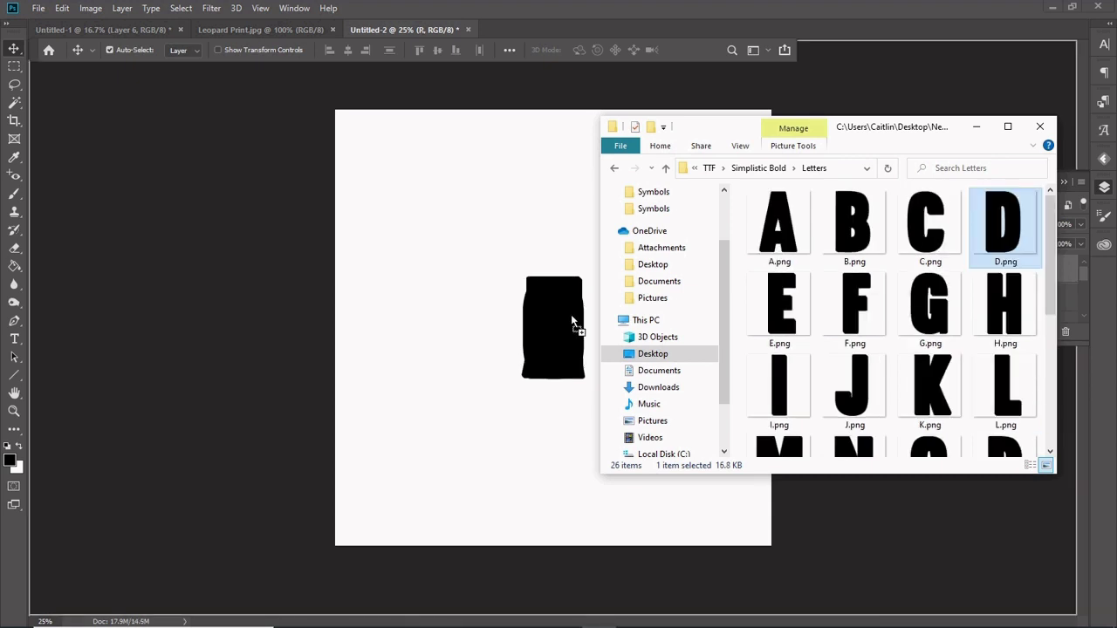
{"action": "left_click", "coordinate": [597, 614]}
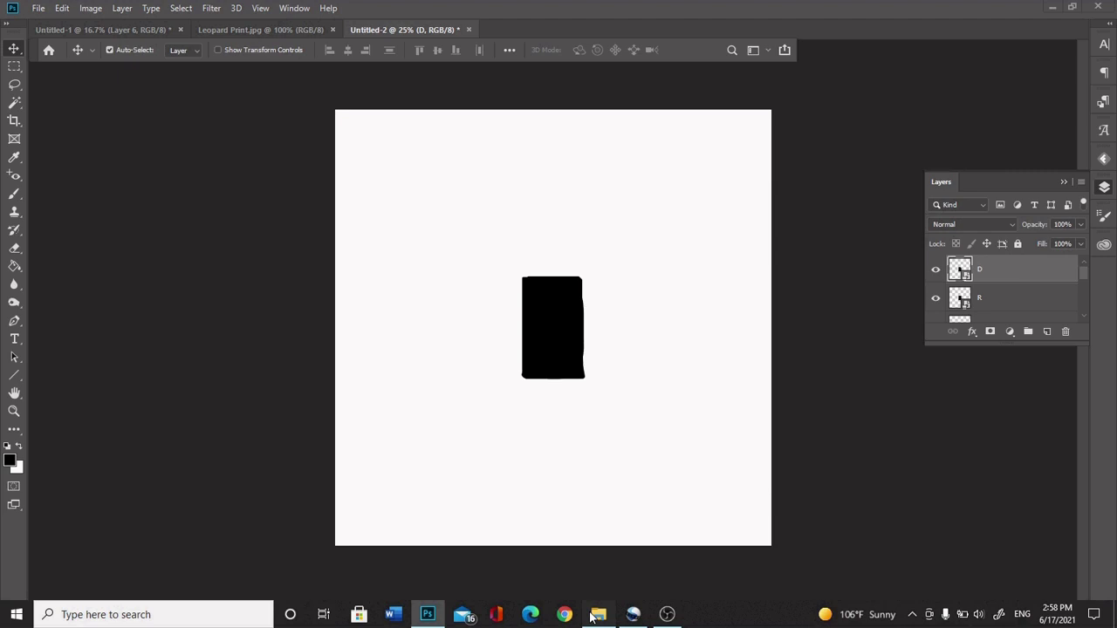
{"action": "left_click", "coordinate": [597, 615]}
{"action": "left_click", "coordinate": [1005, 354]}
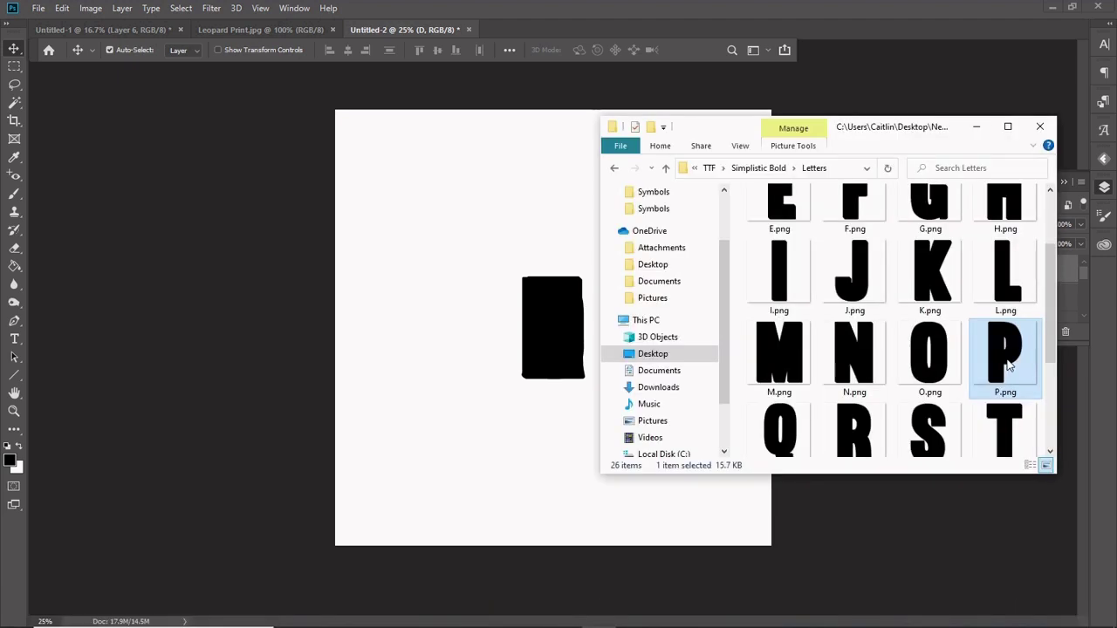
{"action": "left_click_drag", "start_coordinate": [855, 345], "coordinate": [569, 357]}
{"action": "left_click", "coordinate": [1013, 424]}
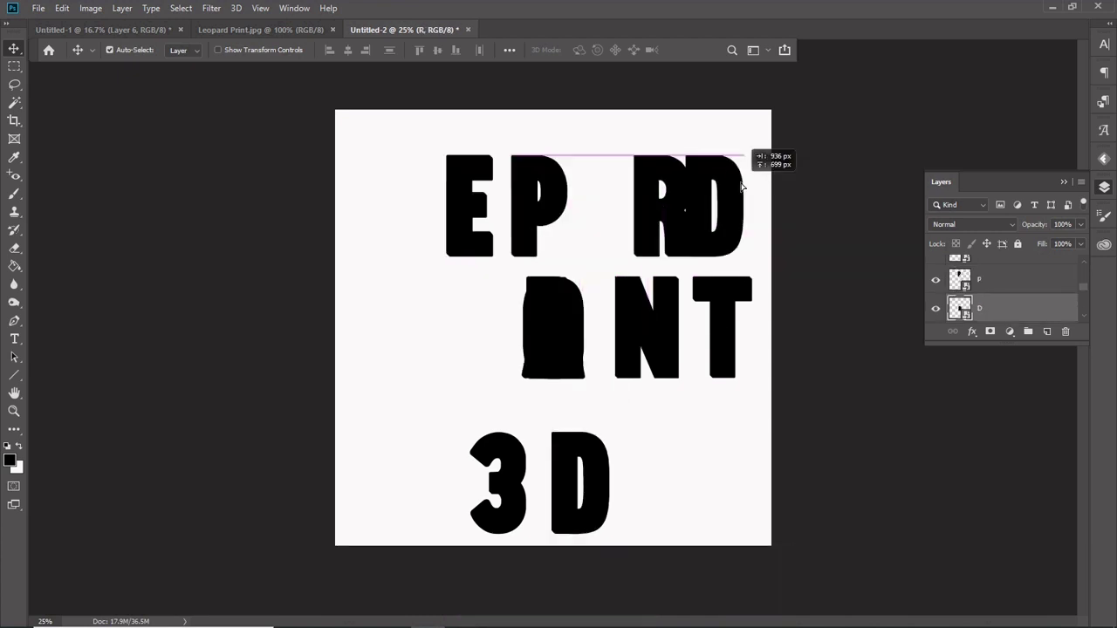
- Move D to the end of the first word, P and R into the second row, and I clear of the stacked letters
{"action": "left_click_drag", "start_coordinate": [741, 186], "coordinate": [761, 186]}
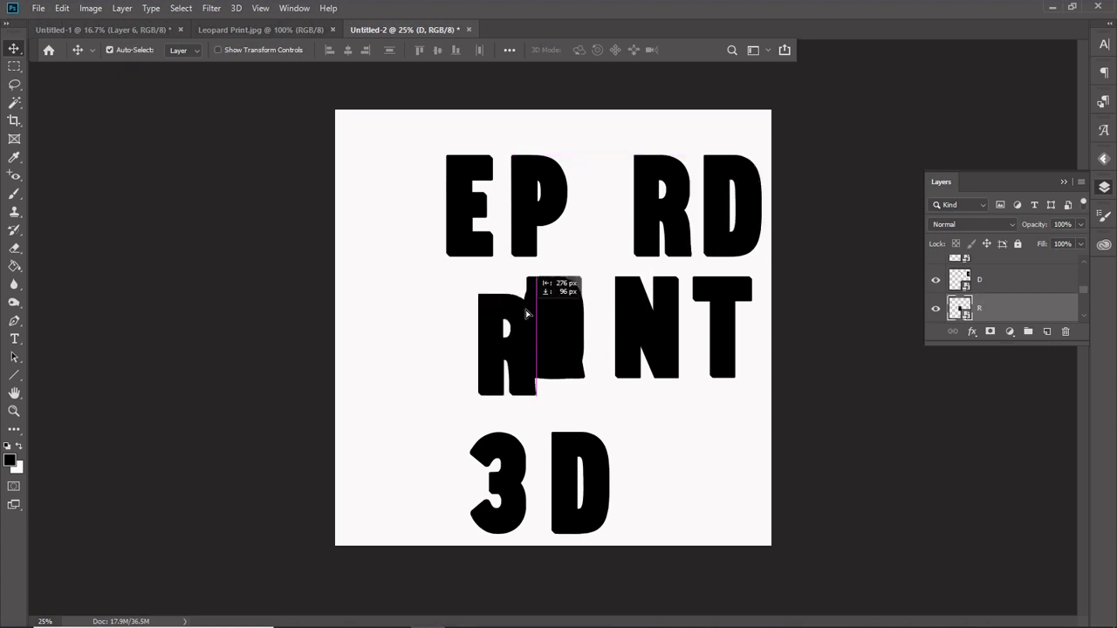
{"action": "left_click_drag", "start_coordinate": [528, 376], "coordinate": [517, 297]}
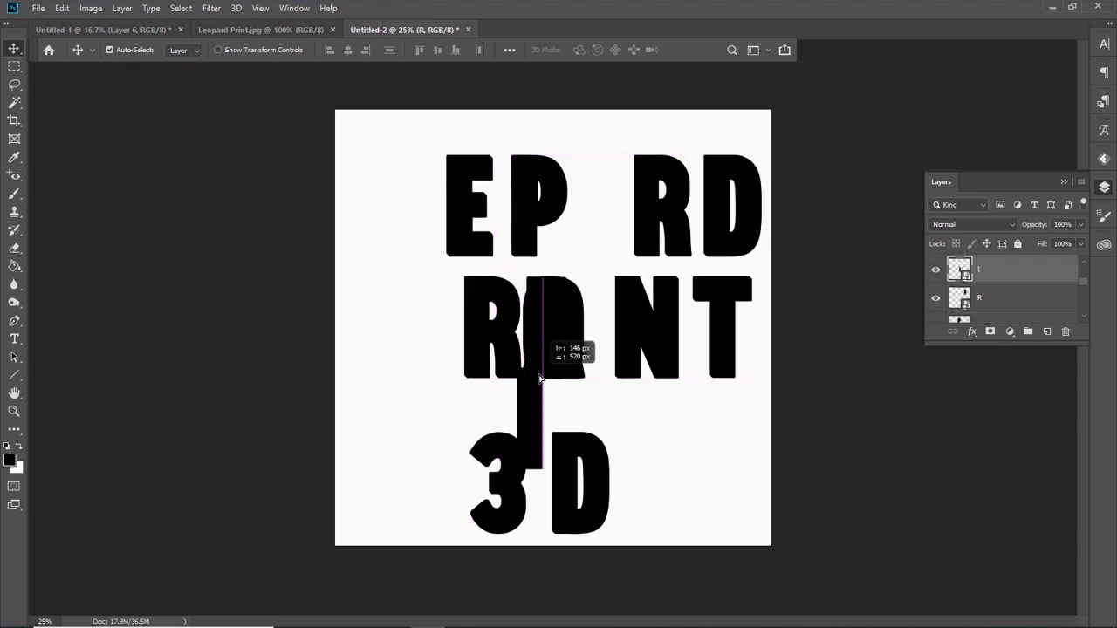
{"action": "left_click_drag", "start_coordinate": [541, 375], "coordinate": [404, 450]}
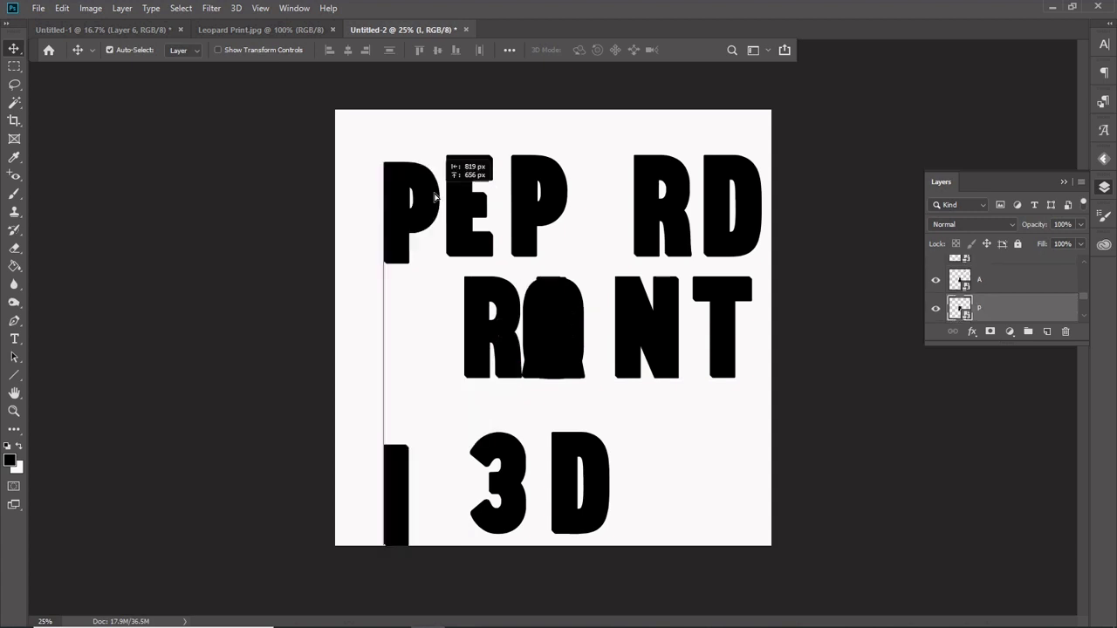
{"action": "left_click_drag", "start_coordinate": [428, 194], "coordinate": [438, 312]}
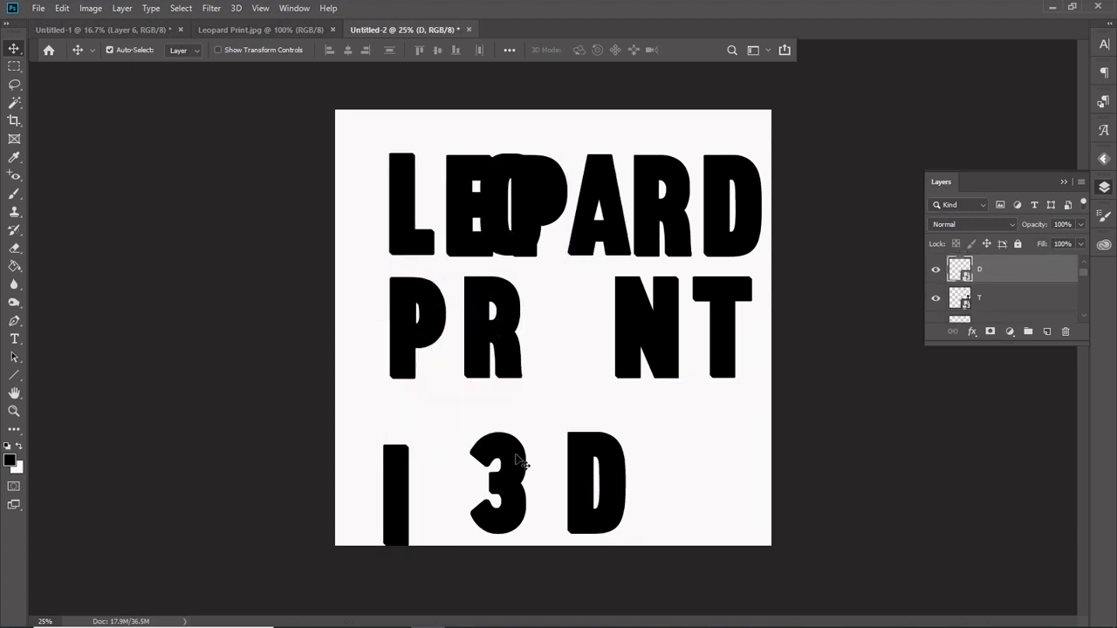
- Bring the 3 beside the D and line up I, R and P with N and T to form PRINT
{"action": "left_click_drag", "start_coordinate": [517, 459], "coordinate": [548, 459]}
{"action": "left_click_drag", "start_coordinate": [394, 498], "coordinate": [588, 330]}
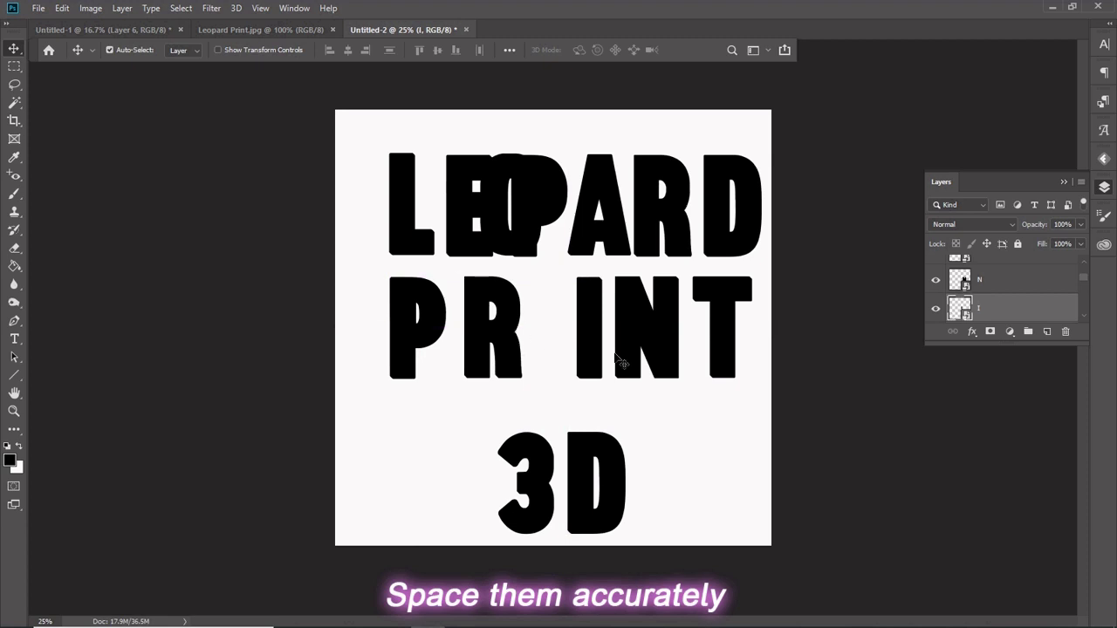
{"action": "left_click_drag", "start_coordinate": [491, 324], "coordinate": [530, 325]}
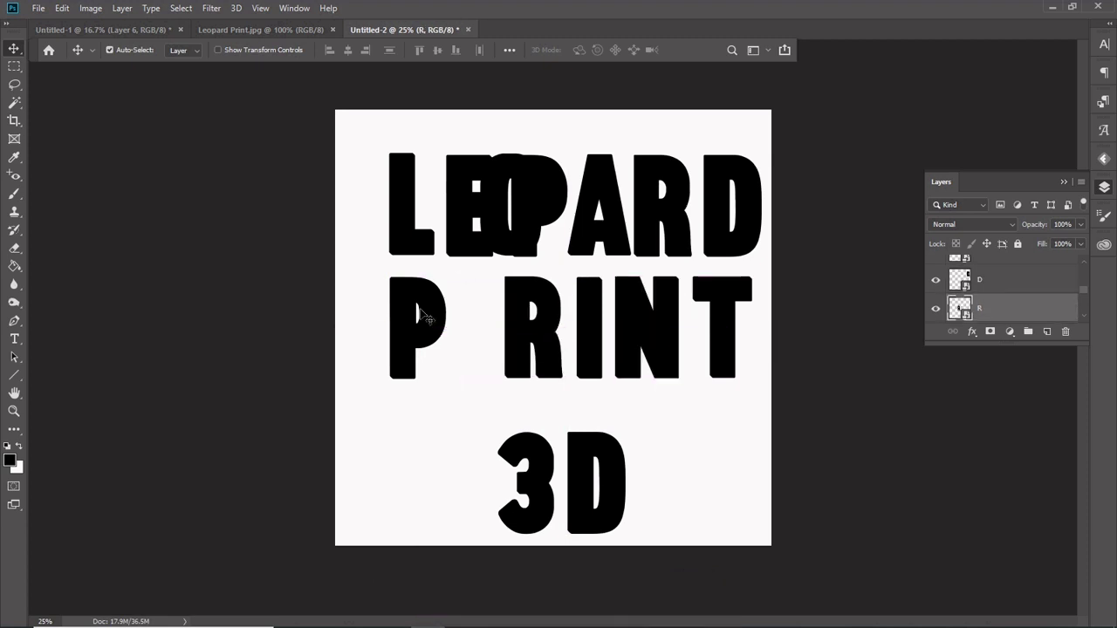
{"action": "left_click_drag", "start_coordinate": [428, 319], "coordinate": [481, 300]}
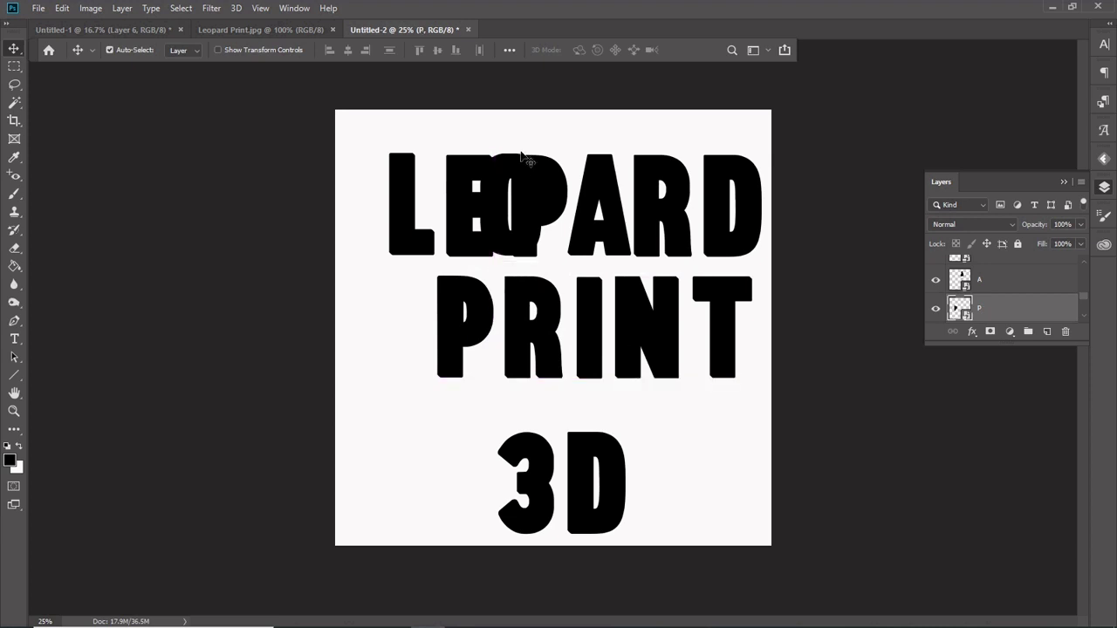
- Shift the letters of LEOPARD along the first row so they are evenly spaced without overlapping
{"action": "left_click_drag", "start_coordinate": [414, 227], "coordinate": [369, 227]}
{"action": "left_click_drag", "start_coordinate": [462, 244], "coordinate": [416, 246]}
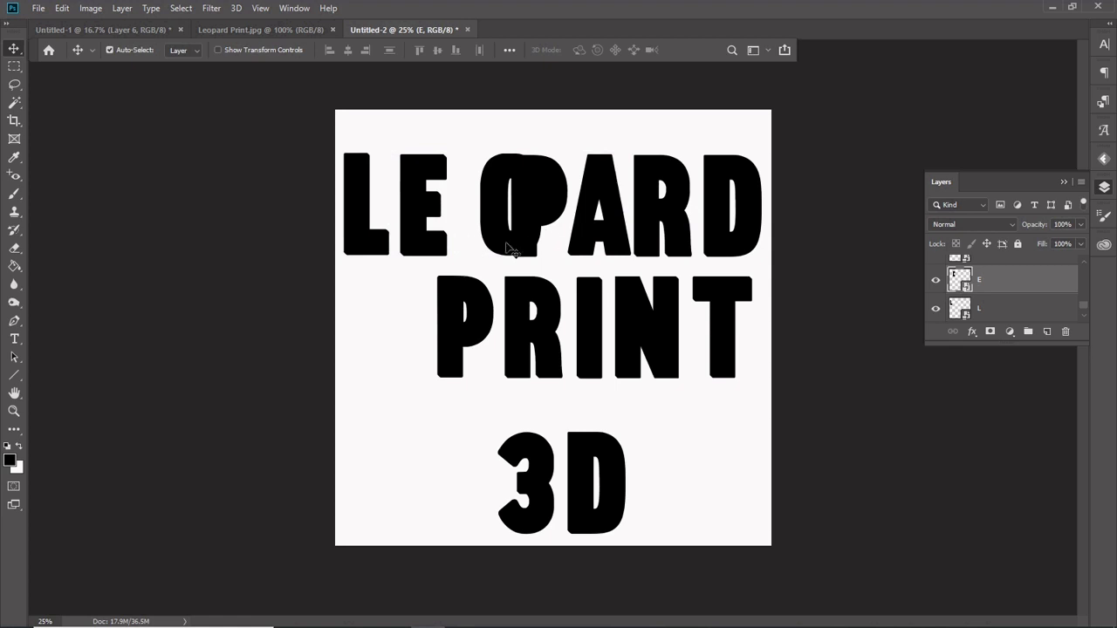
{"action": "left_click_drag", "start_coordinate": [509, 253], "coordinate": [476, 251]}
{"action": "left_click_drag", "start_coordinate": [751, 201], "coordinate": [710, 229]}
{"action": "left_click_drag", "start_coordinate": [629, 241], "coordinate": [625, 240]}
{"action": "left_click_drag", "start_coordinate": [541, 222], "coordinate": [538, 220]}
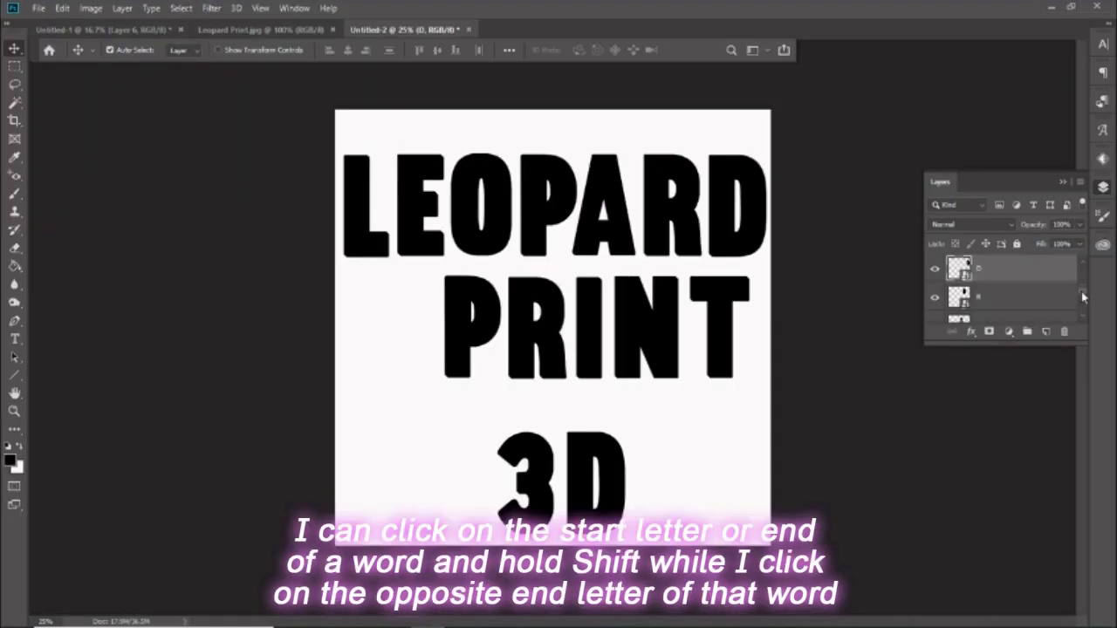
- Merge all the letter layers of LEOPARD, from D down to L, into one layer
{"action": "scroll", "coordinate": [1083, 297], "scroll_direction": "down", "scroll_amount": 5}
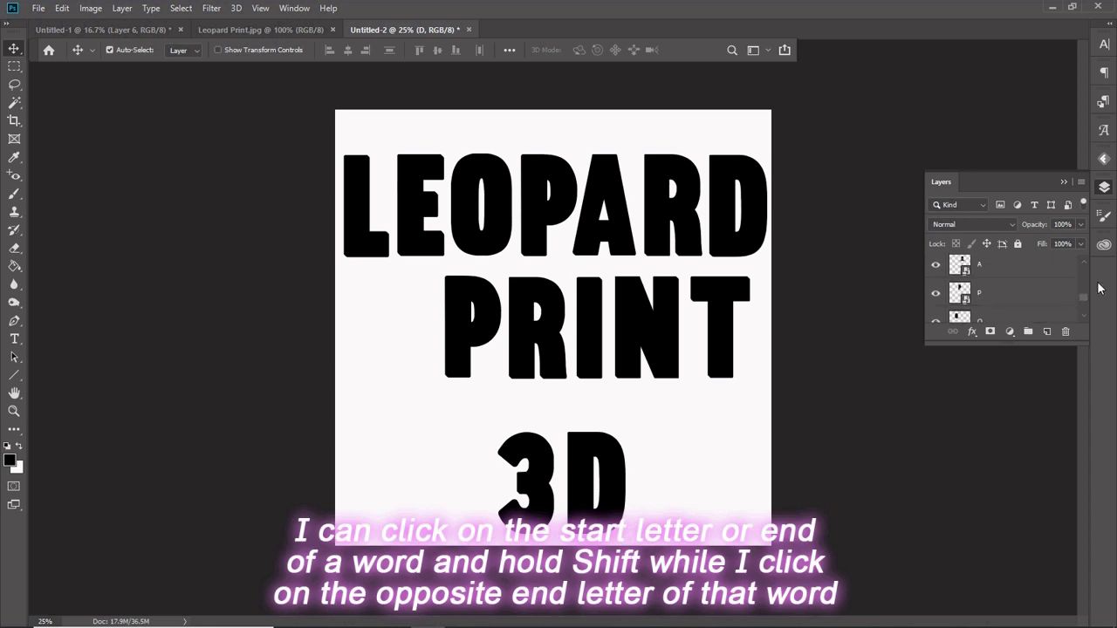
{"action": "left_click_drag", "start_coordinate": [1085, 298], "coordinate": [1086, 309]}
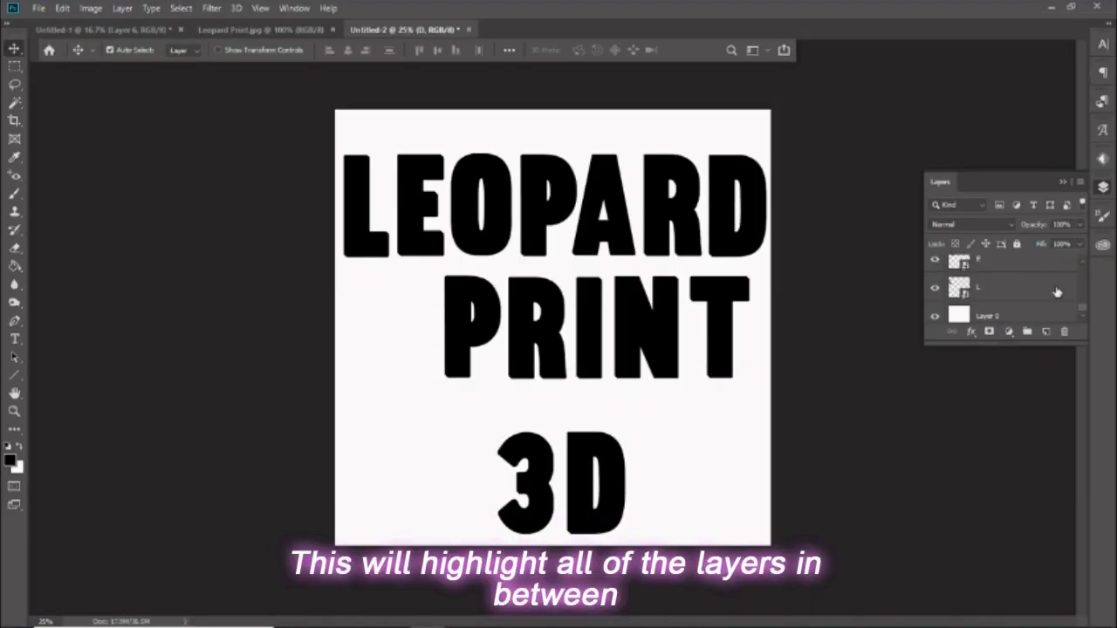
{"action": "right_click", "coordinate": [1057, 291]}
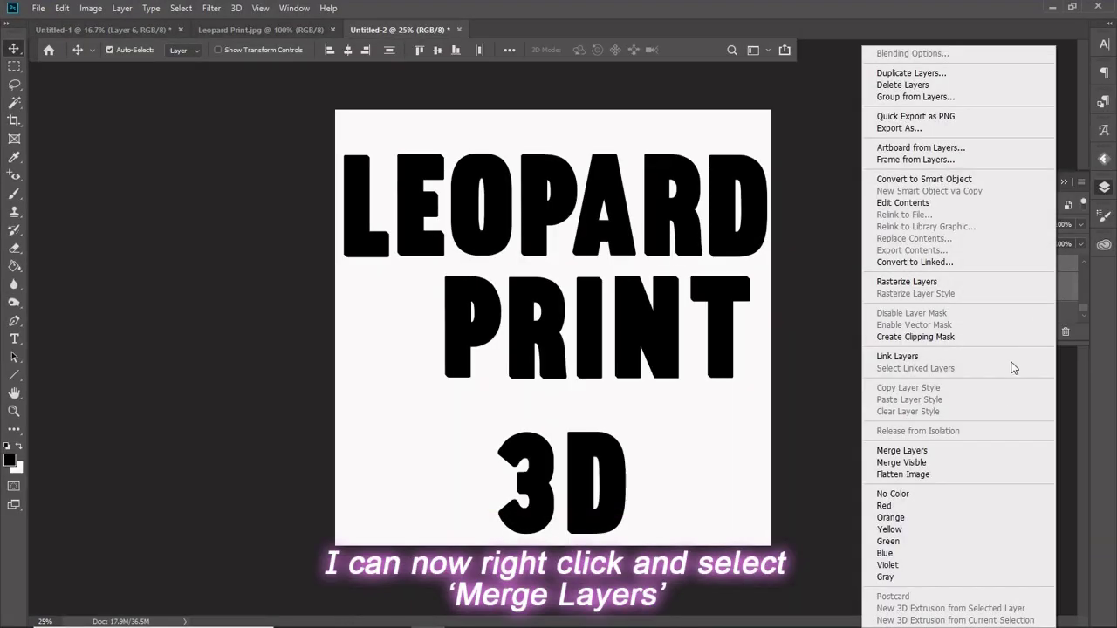
{"action": "left_click", "coordinate": [982, 460]}
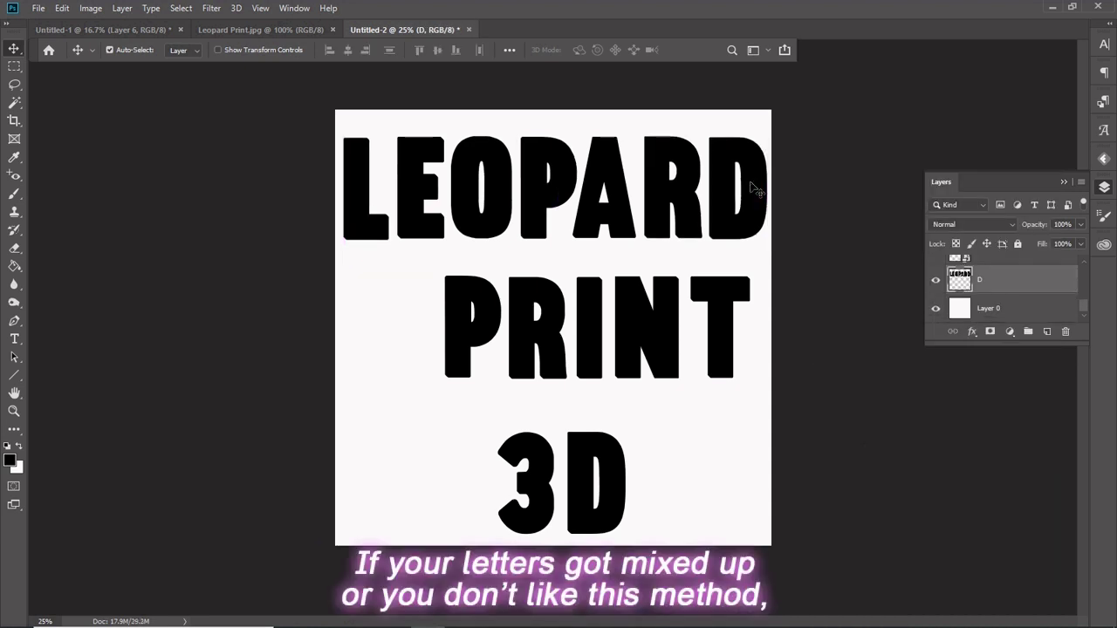
- Select every letter of PRINT and merge them into a single layer
{"action": "key", "text": "ctrl+z"}
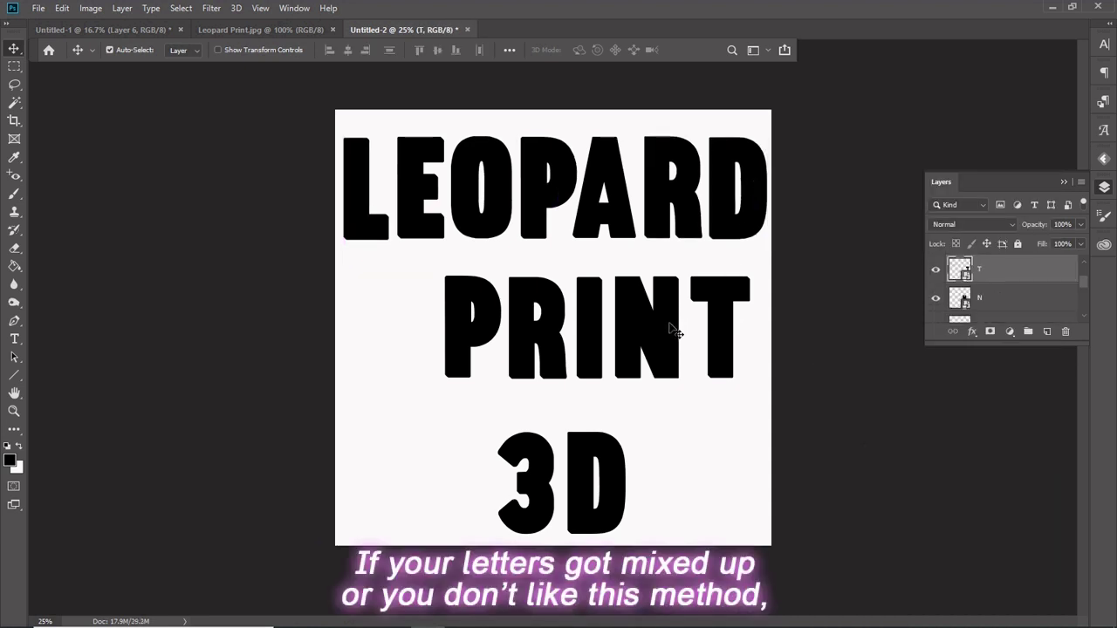
{"action": "key", "text": "ctrl+alt+a"}
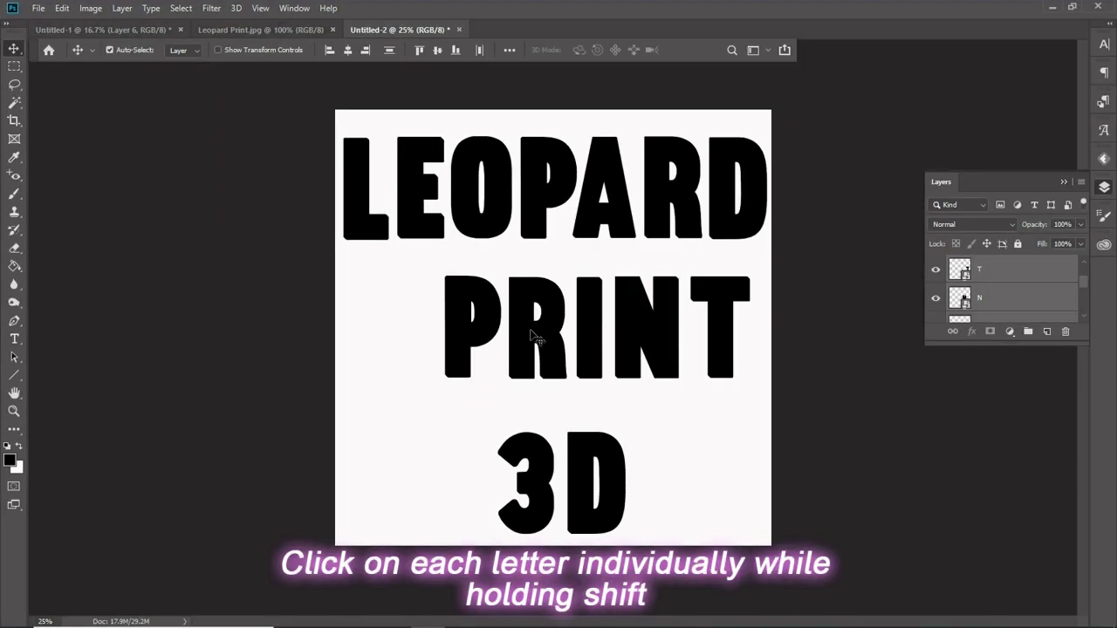
{"action": "right_click", "coordinate": [1003, 276]}
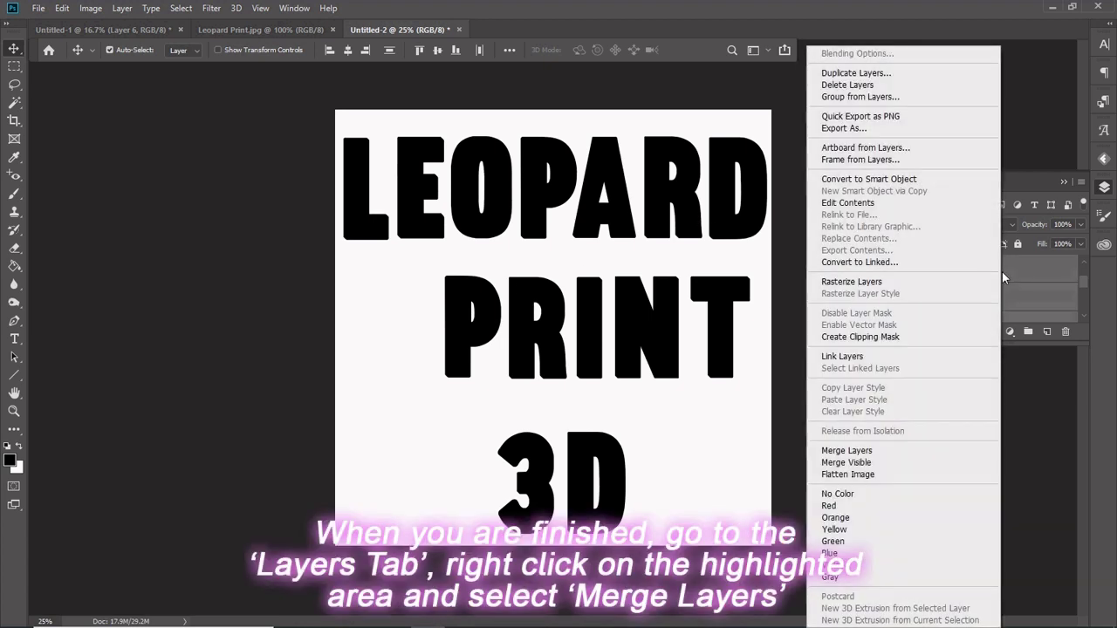
{"action": "left_click", "coordinate": [879, 460]}
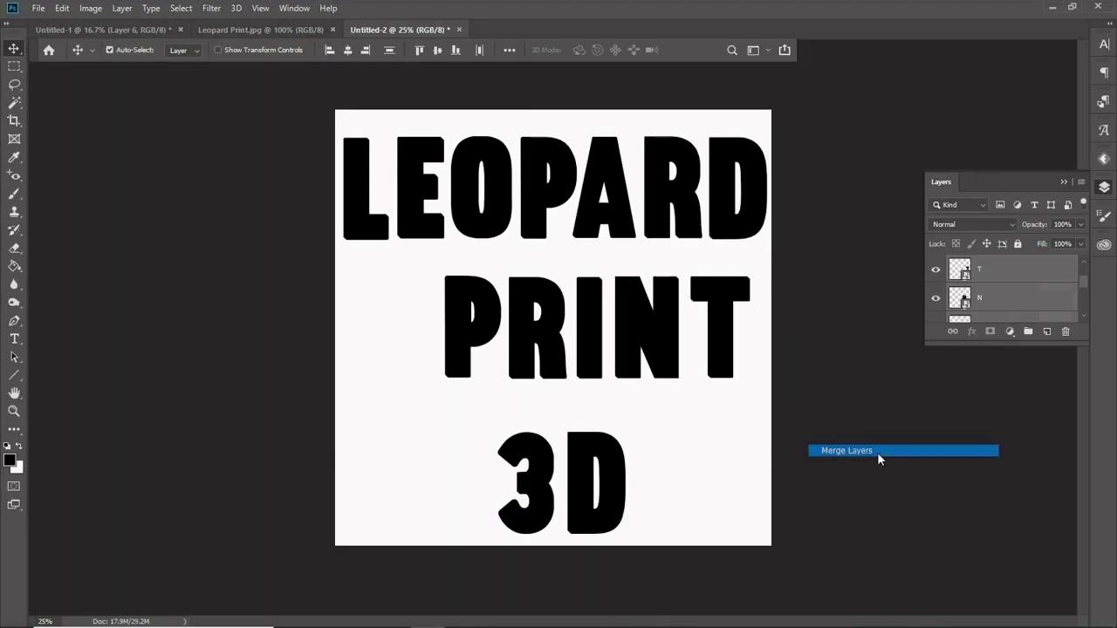
- Nudge the merged word PRINT left so it is roughly centred under LEOPARD
{"action": "key", "text": "shift+Left"}
{"action": "key", "text": "shift+Left"}
{"action": "key", "text": "shift+Left"}
{"action": "key", "text": "shift+Left"}
{"action": "key", "text": "shift+Left"}
{"action": "key", "text": "shift+Left"}
{"action": "key", "text": "shift+Left"}
{"action": "key", "text": "shift+Left"}
{"action": "key", "text": "shift+Left"}
{"action": "key", "text": "shift+Left"}
{"action": "key", "text": "shift+Left"}
{"action": "key", "text": "shift+Left"}
{"action": "key", "text": "shift+Left"}
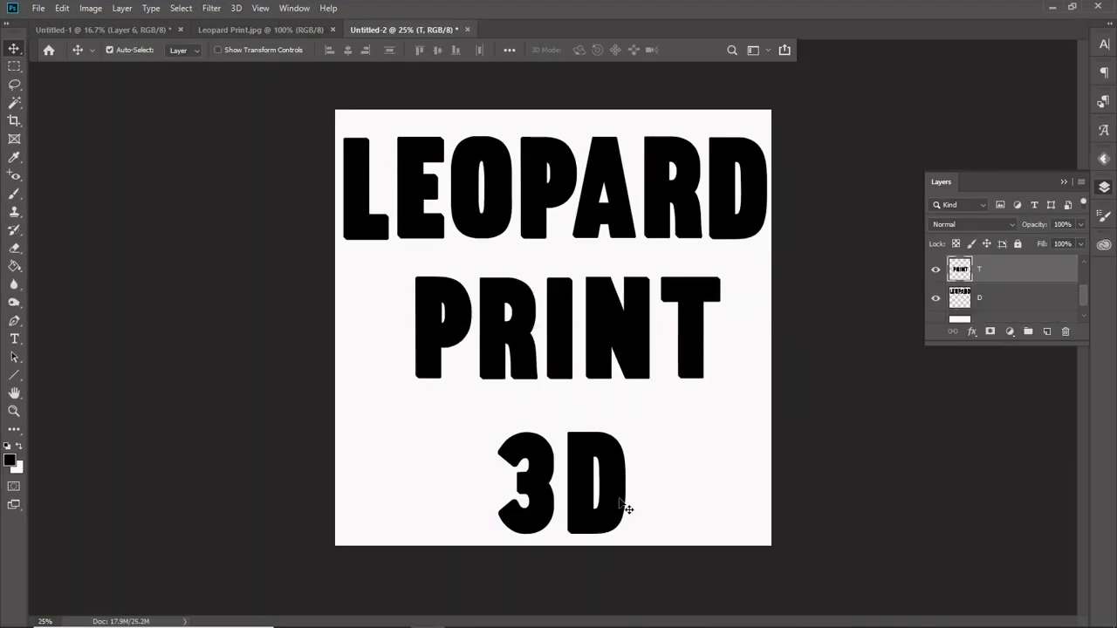
- Merge the 3 and D layers of the last row into one layer
{"action": "left_click", "coordinate": [623, 512]}
{"action": "left_click", "coordinate": [986, 274]}
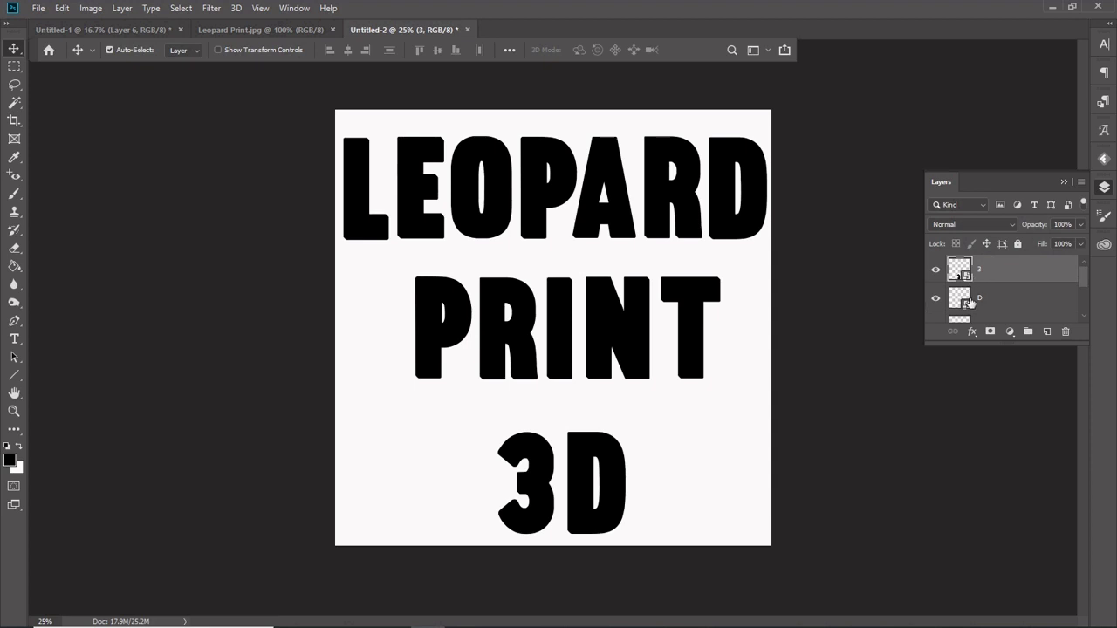
{"action": "left_click", "coordinate": [969, 301], "text": "shift"}
{"action": "right_click", "coordinate": [1015, 311]}
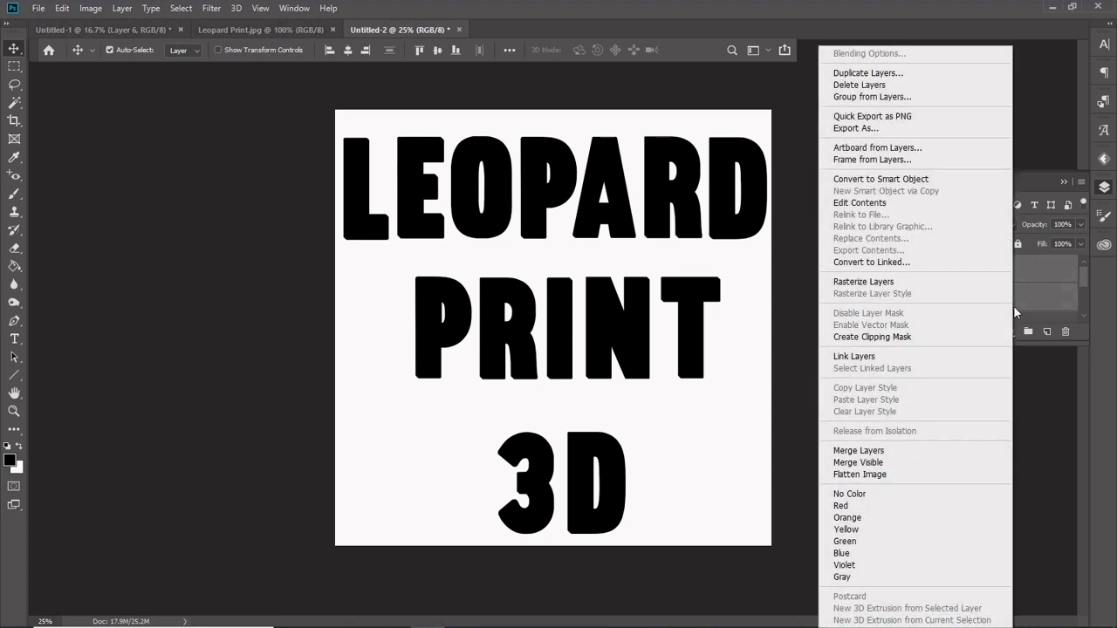
{"action": "left_click", "coordinate": [932, 453]}
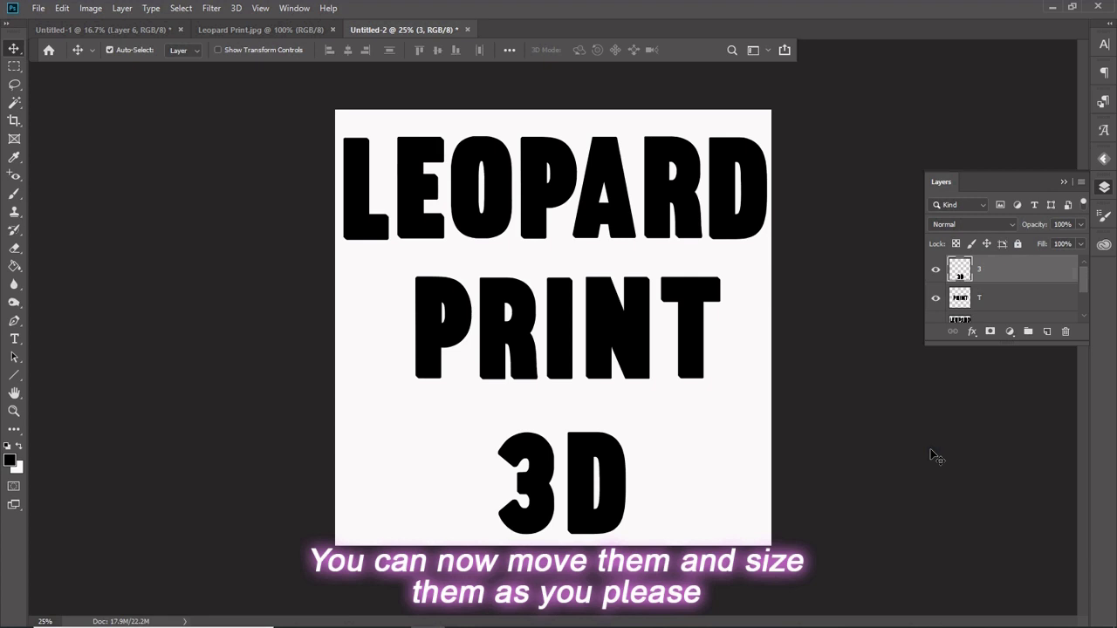
- Reposition PRINT slightly lower and 3D slightly higher to balance the spacing between the three rows
{"action": "left_click_drag", "start_coordinate": [613, 479], "coordinate": [630, 475]}
{"action": "left_click_drag", "start_coordinate": [686, 362], "coordinate": [684, 362]}
{"action": "left_click_drag", "start_coordinate": [617, 473], "coordinate": [612, 474]}
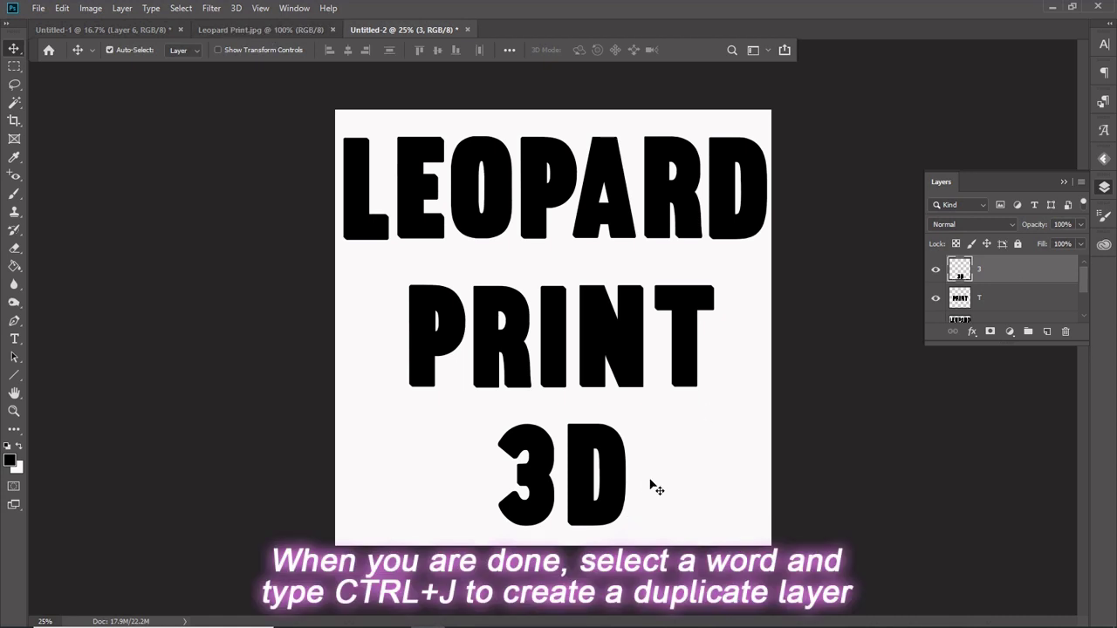
- Duplicate the 3D word layer and the LEOPARD word layer
{"action": "key", "text": "ctrl+j"}
{"action": "left_click", "coordinate": [594, 210]}
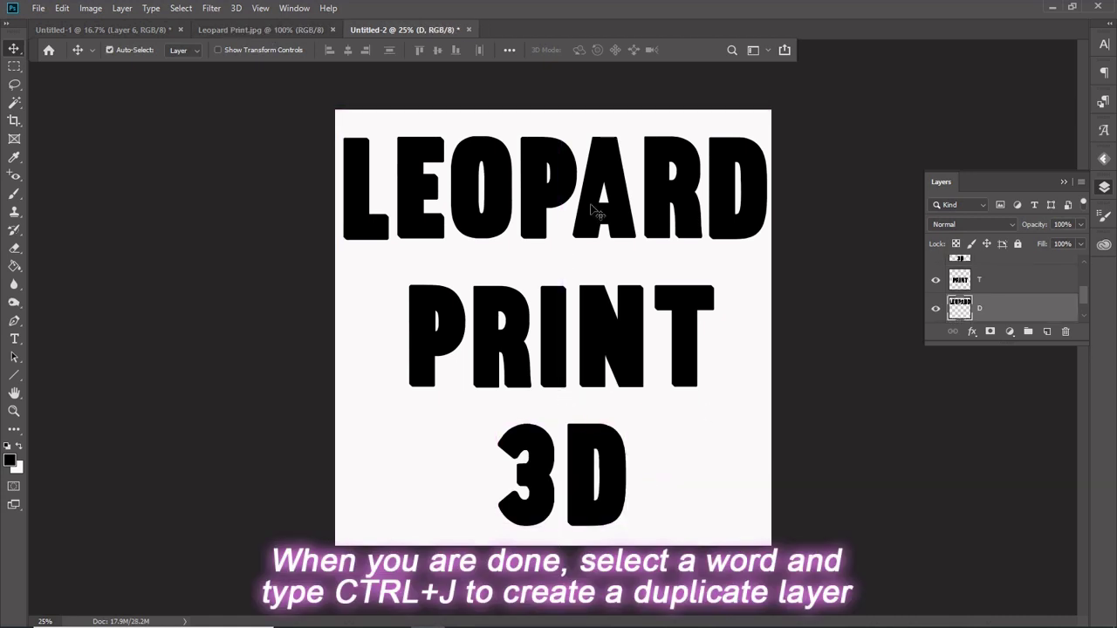
{"action": "key", "text": "ctrl+j"}
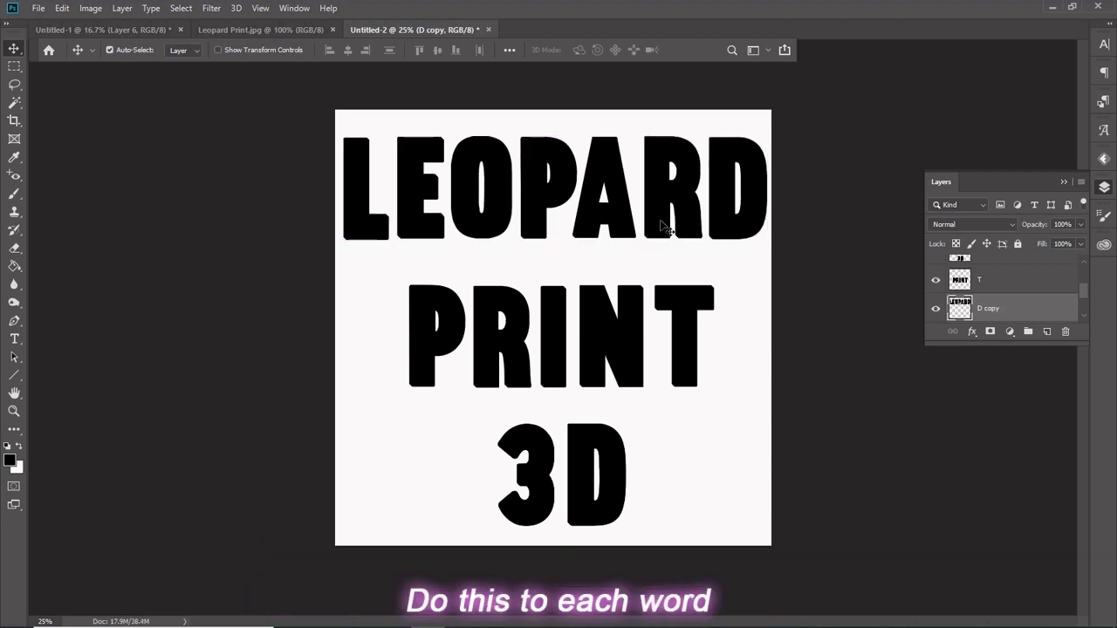
- Select the letters of the upper LEOPARD layer with the Magic Wand, contract the selection by 20 pixels and delete its contents
{"action": "left_click", "coordinate": [14, 103]}
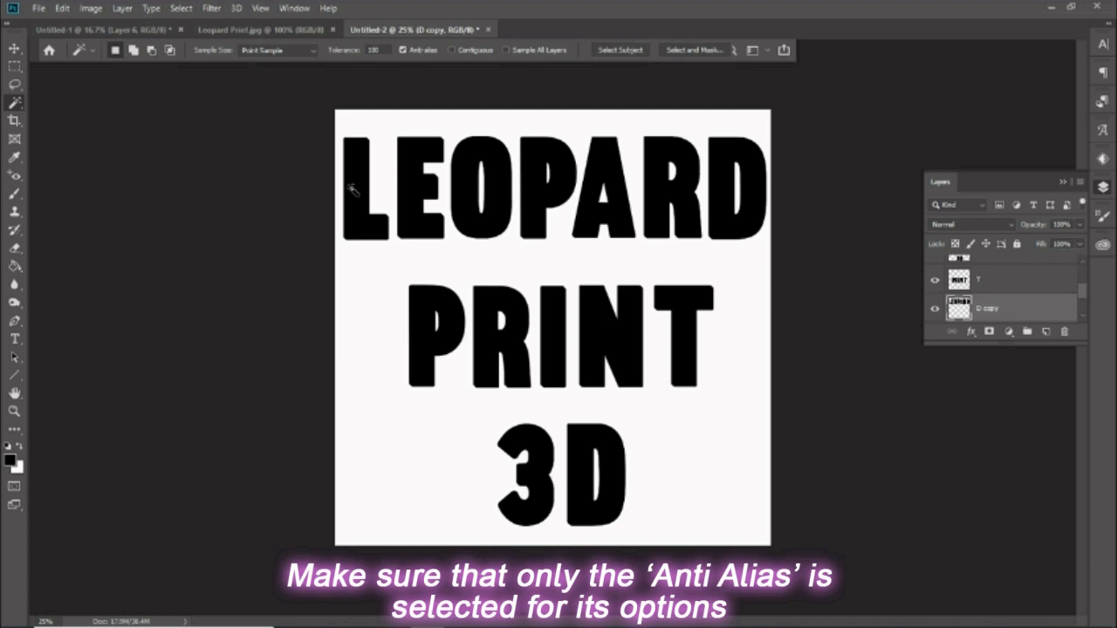
{"action": "left_click", "coordinate": [600, 290]}
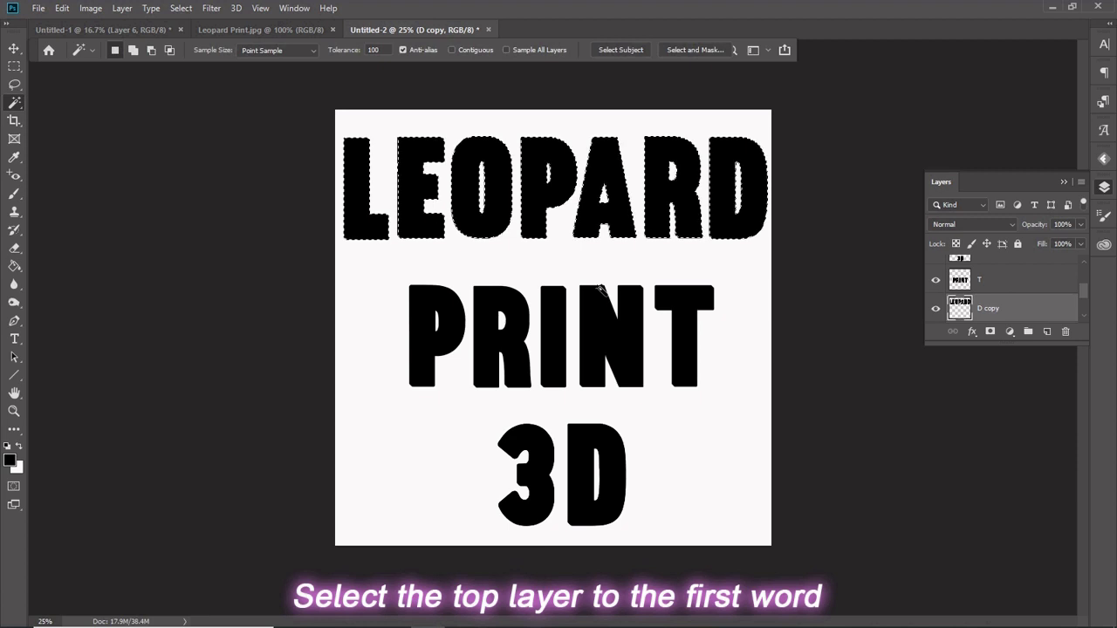
{"action": "left_click", "coordinate": [187, 9]}
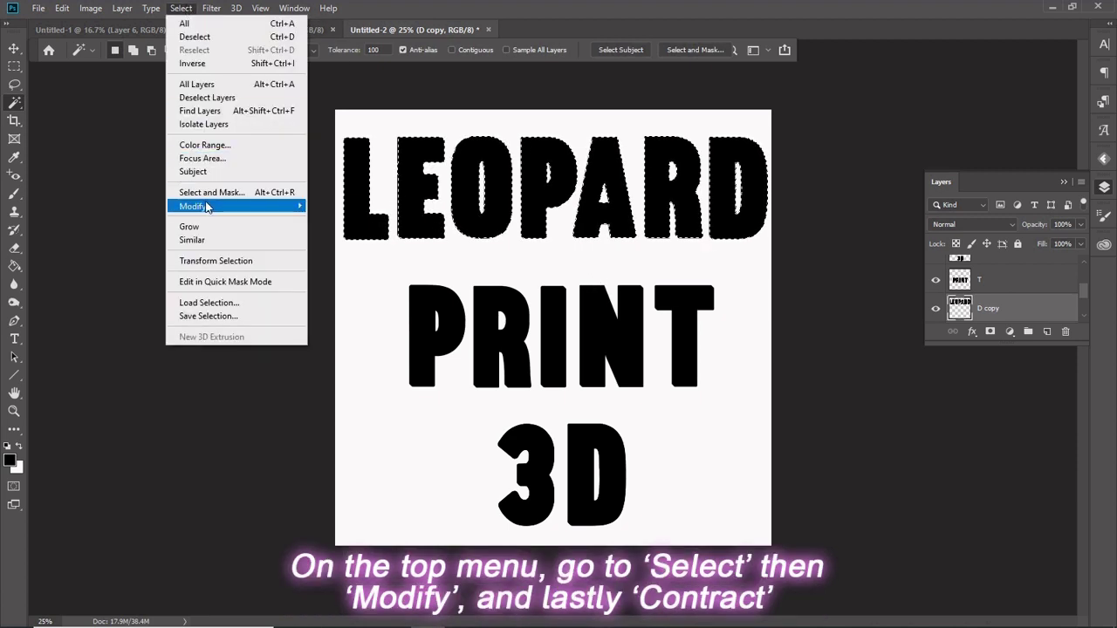
{"action": "mouse_move", "coordinate": [207, 207]}
{"action": "left_click", "coordinate": [382, 247]}
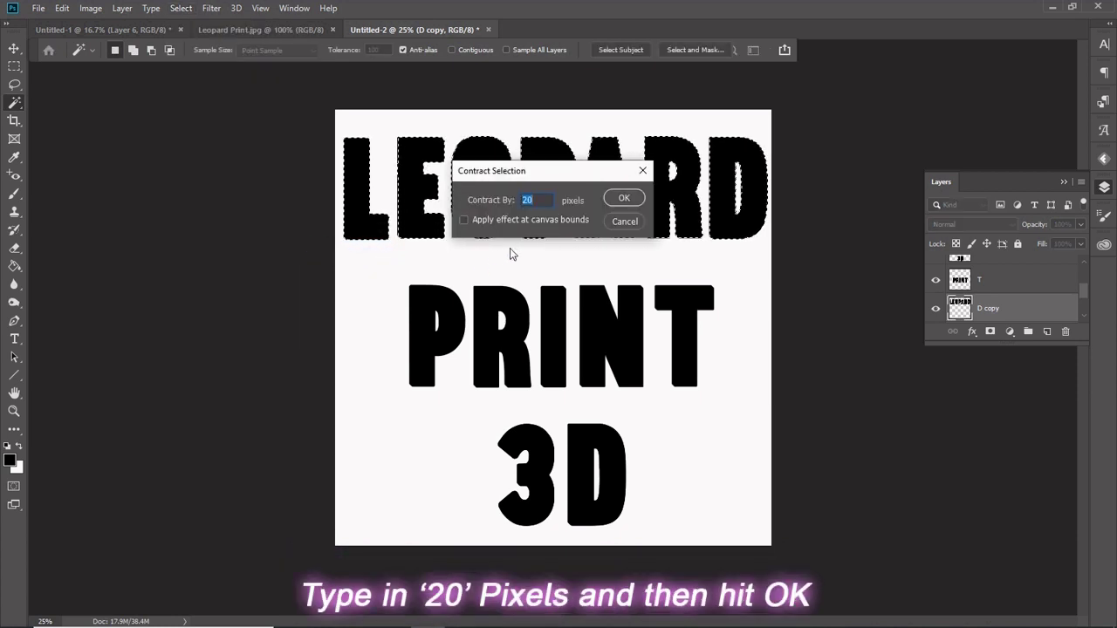
{"action": "key", "text": "Return"}
{"action": "key", "text": "Delete"}
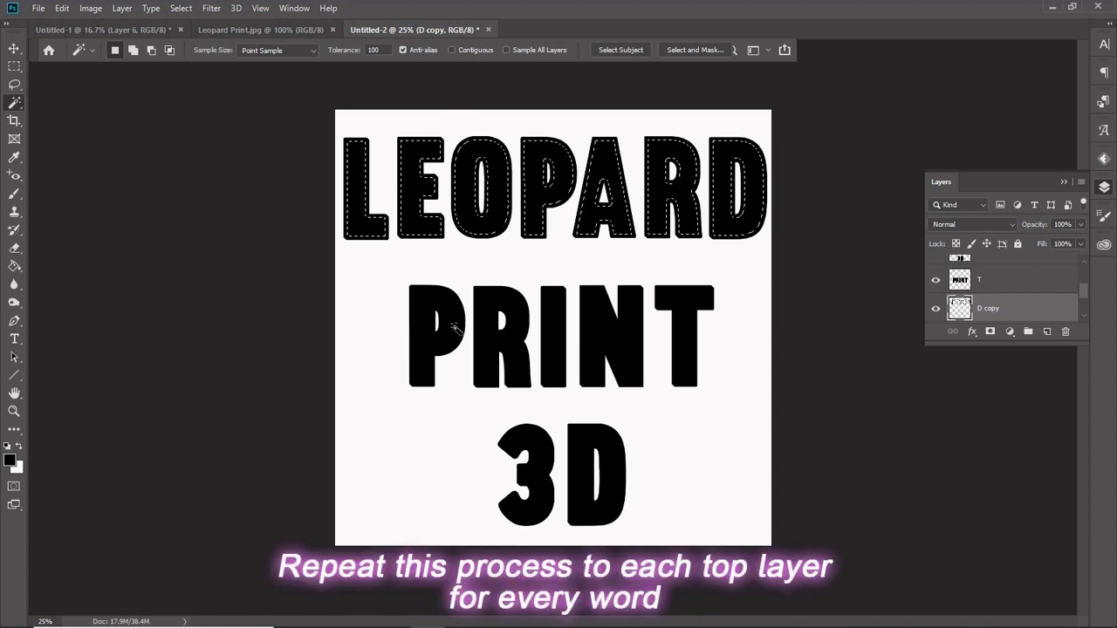
- Duplicate the PRINT word layer and select its letters with the Magic Wand
{"action": "left_click", "coordinate": [14, 49]}
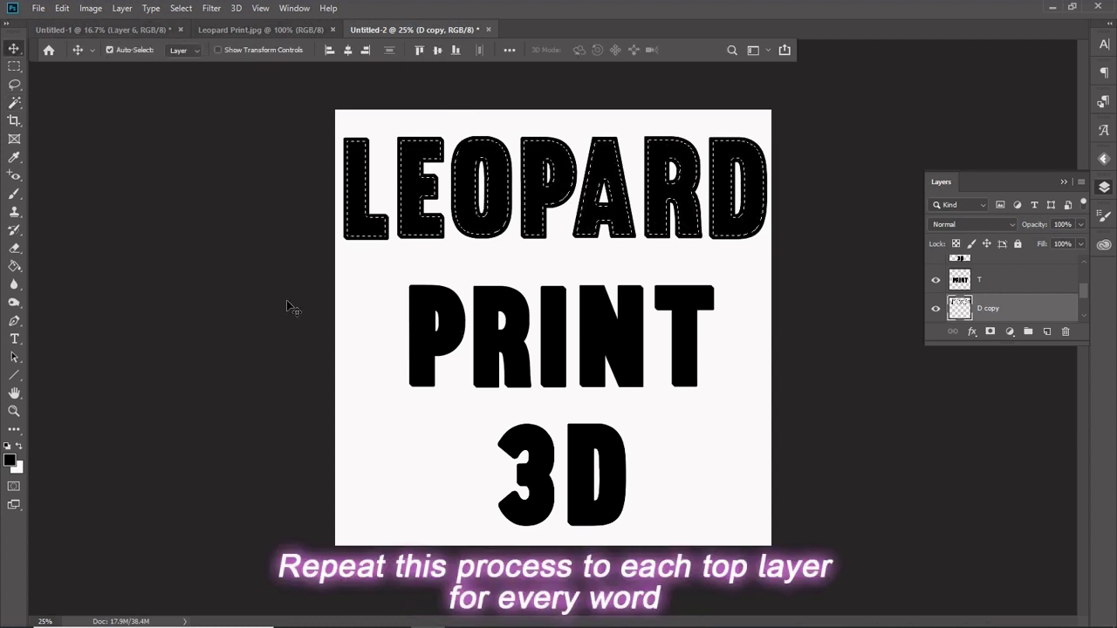
{"action": "left_click", "coordinate": [441, 341]}
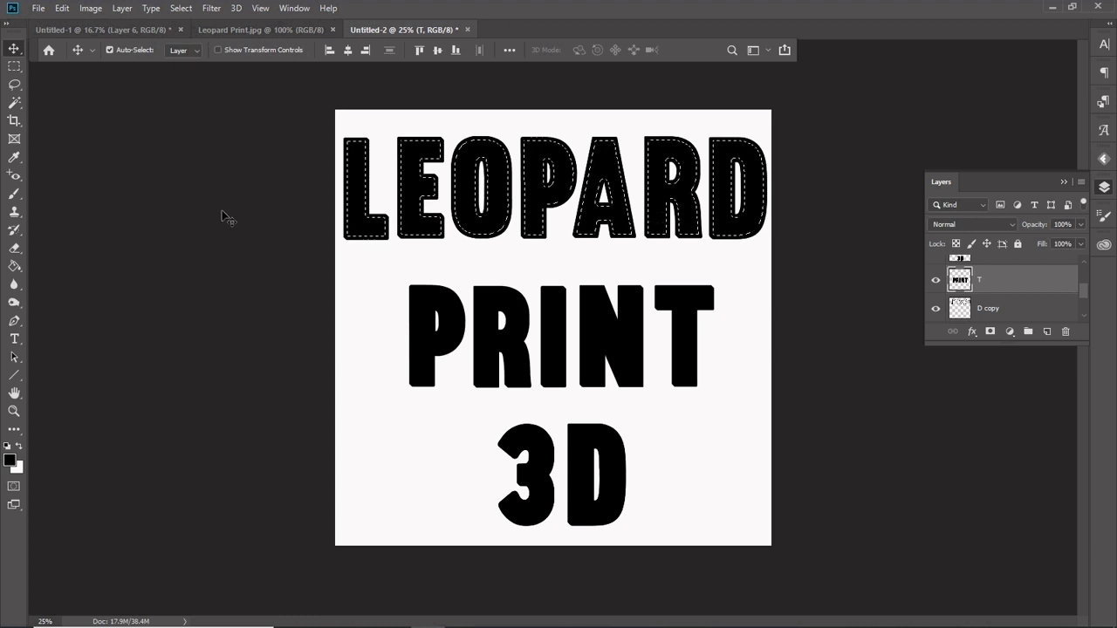
{"action": "left_click", "coordinate": [14, 85]}
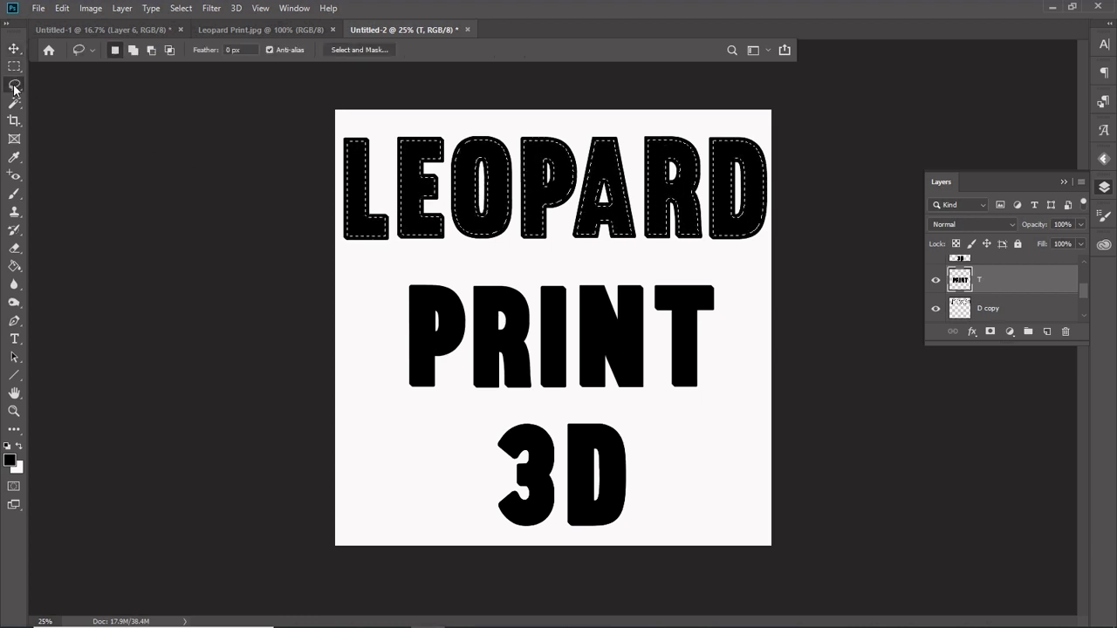
{"action": "left_click", "coordinate": [14, 102]}
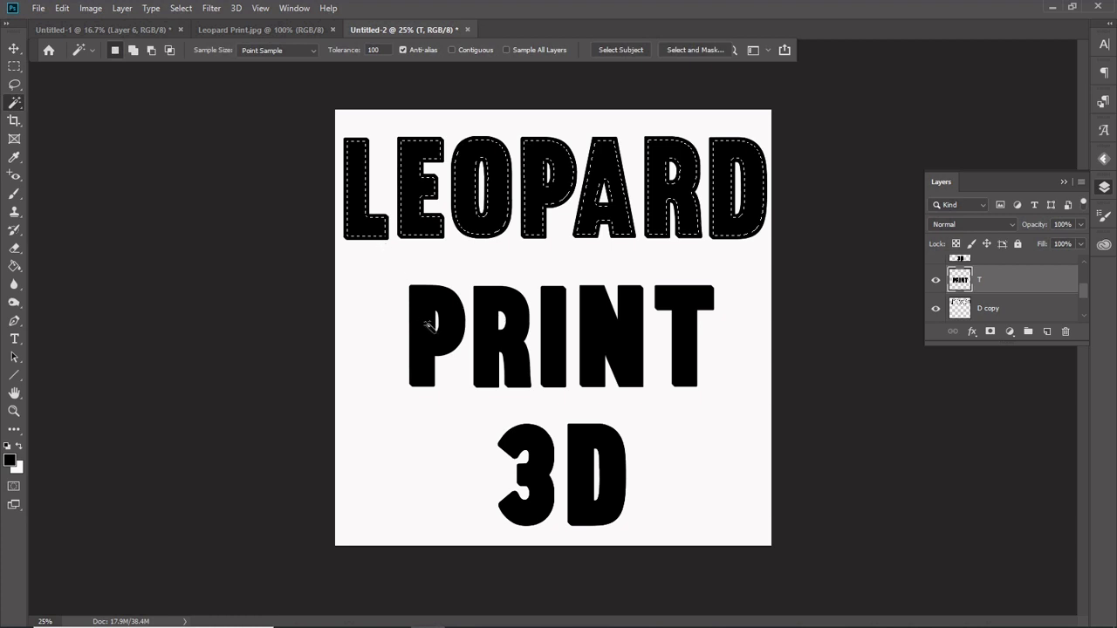
{"action": "left_click", "coordinate": [431, 337], "text": "shift"}
{"action": "key", "text": "ctrl+j"}
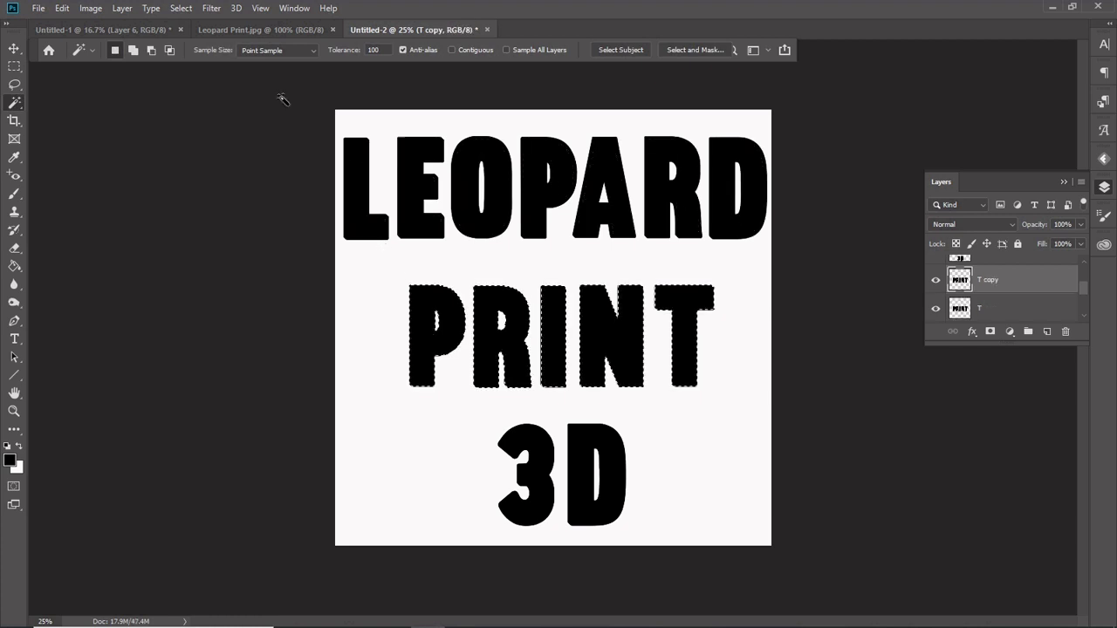
- Contract the PRINT selection by 20 pixels and delete the letter interiors from the PRINT copy layer
{"action": "left_click", "coordinate": [174, 11]}
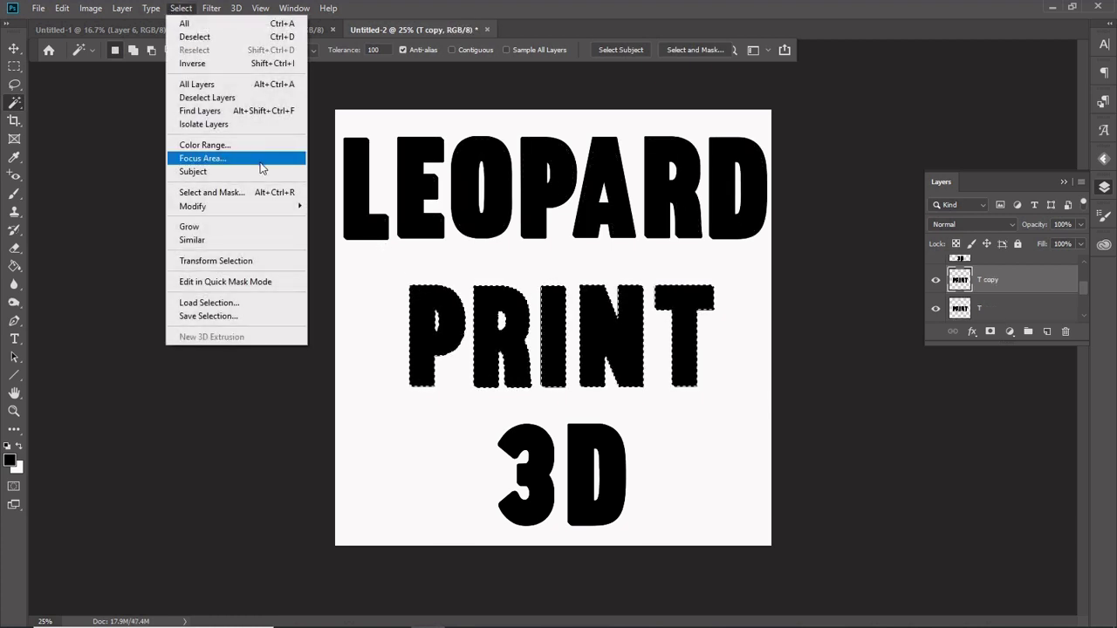
{"action": "mouse_move", "coordinate": [268, 213]}
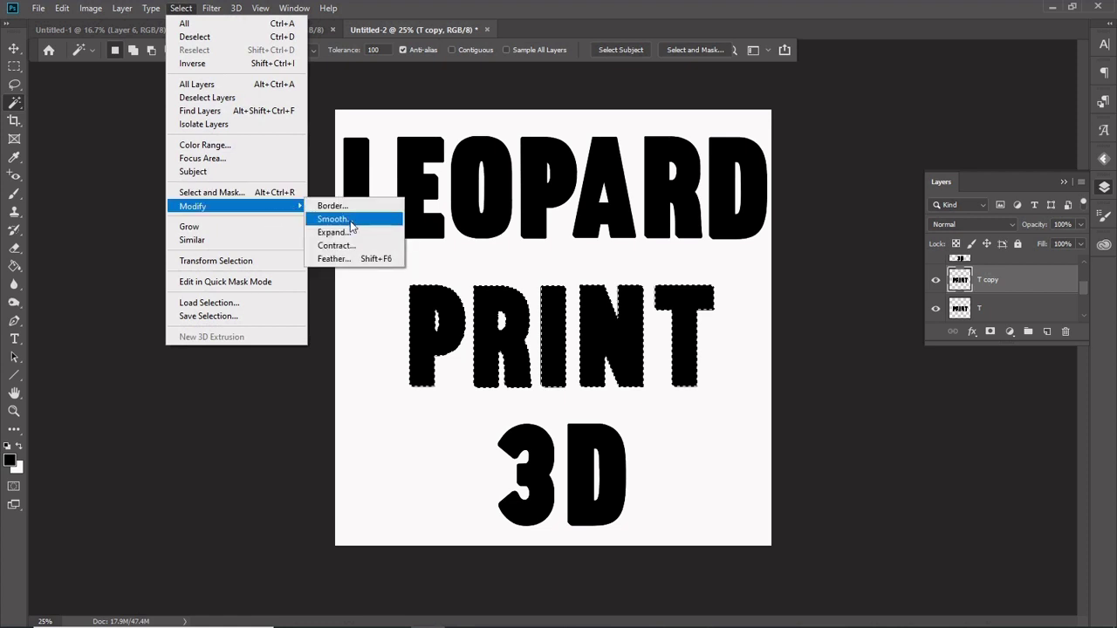
{"action": "left_click", "coordinate": [334, 245]}
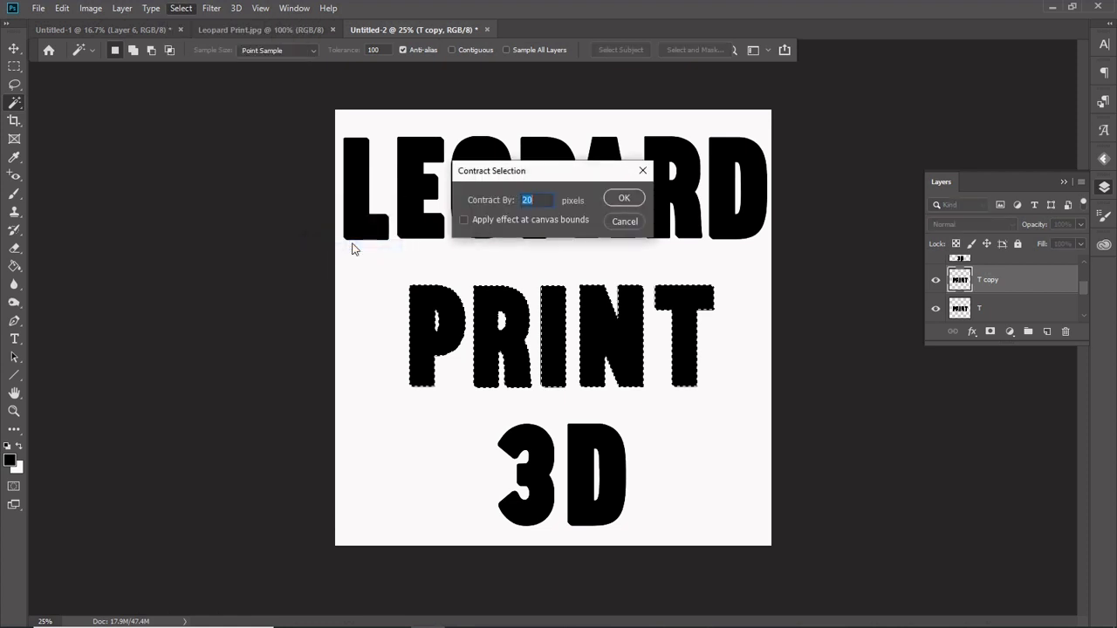
{"action": "key", "text": "Return"}
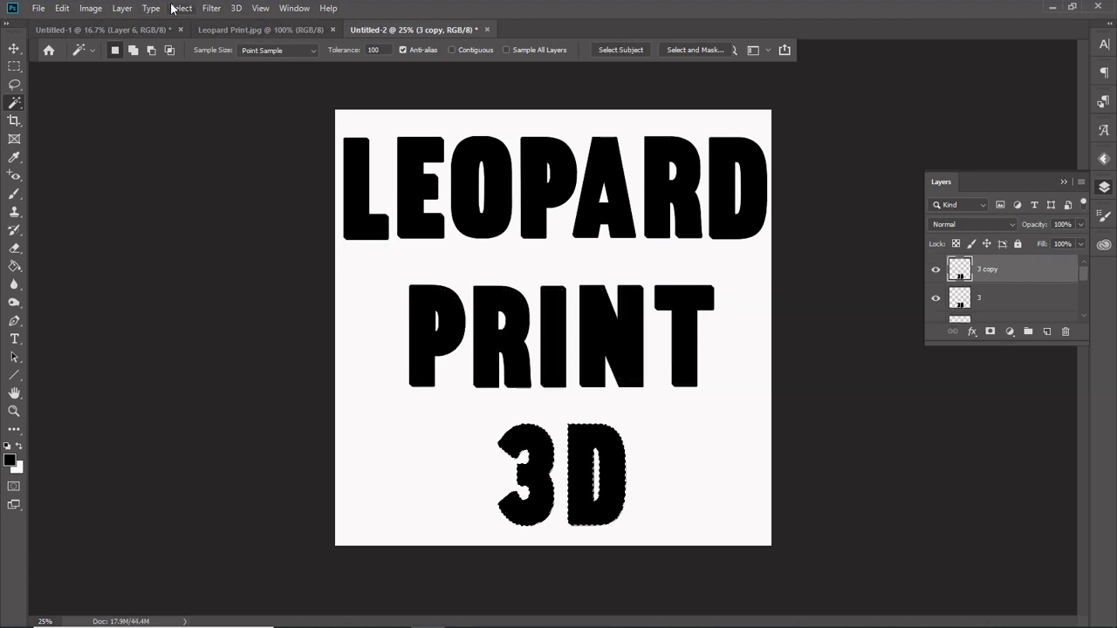
- Contract the 3D selection by 20 pixels, delete the interiors from the 3D copy layer and deselect
{"action": "left_click", "coordinate": [181, 8]}
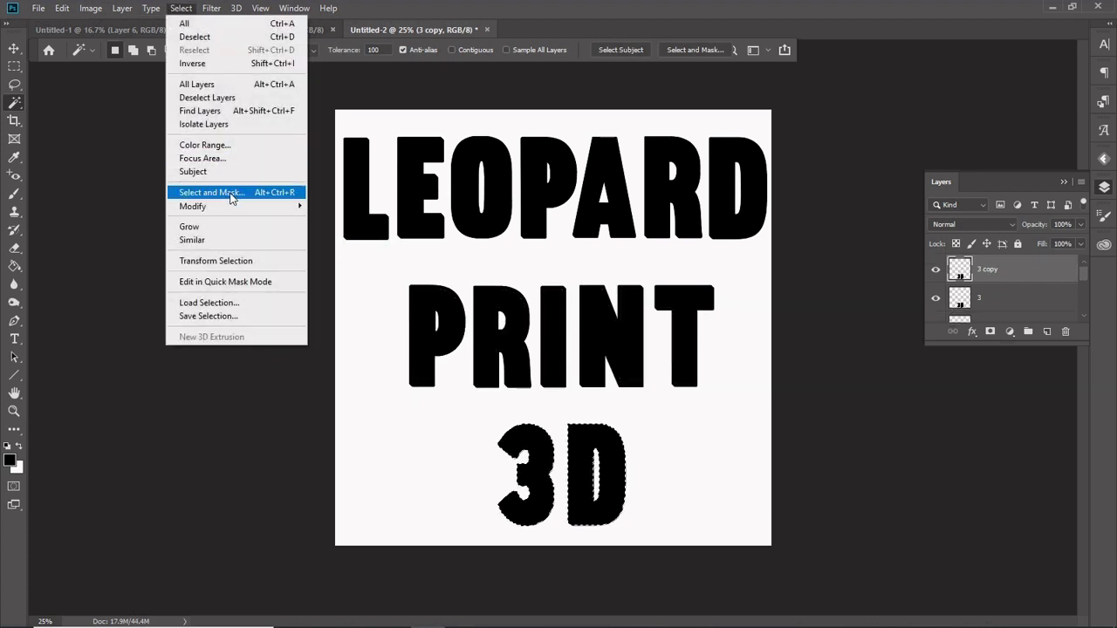
{"action": "mouse_move", "coordinate": [236, 206]}
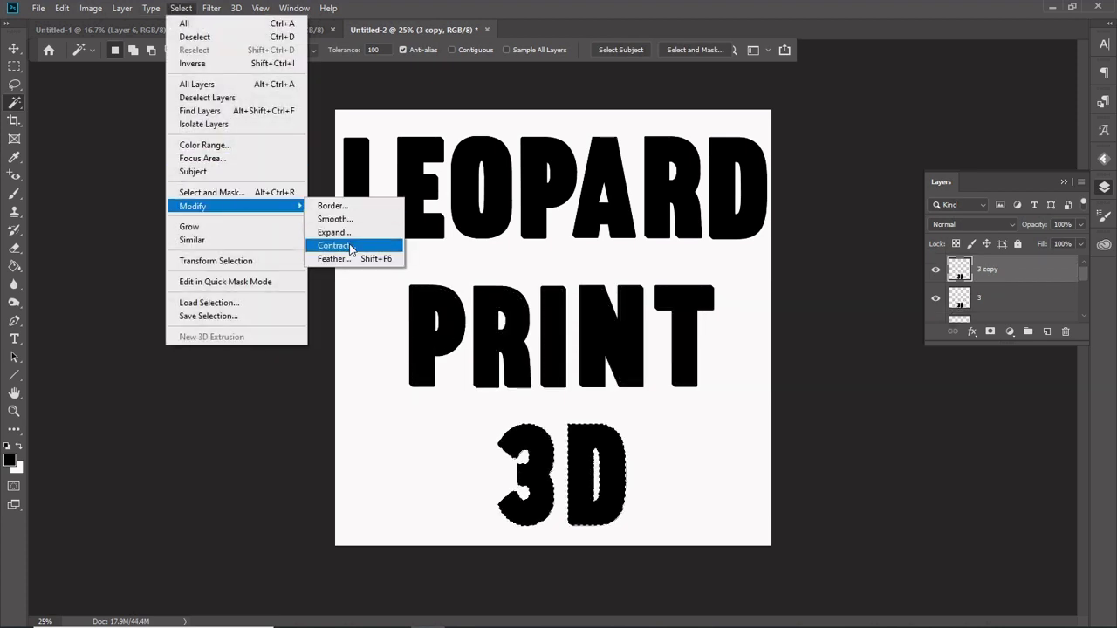
{"action": "left_click", "coordinate": [349, 246]}
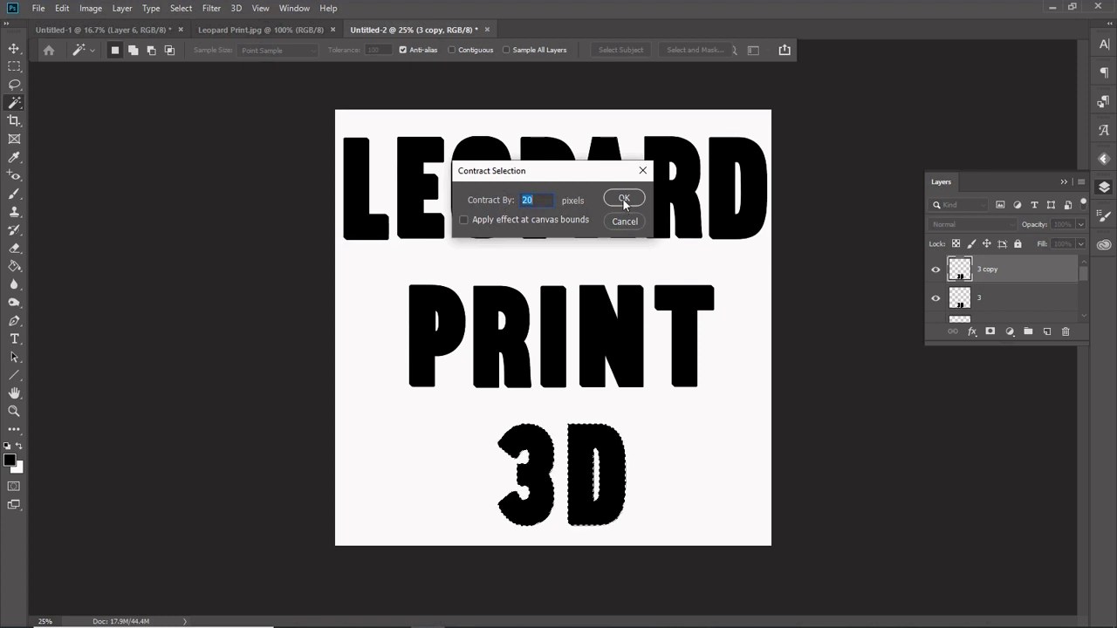
{"action": "left_click", "coordinate": [624, 201]}
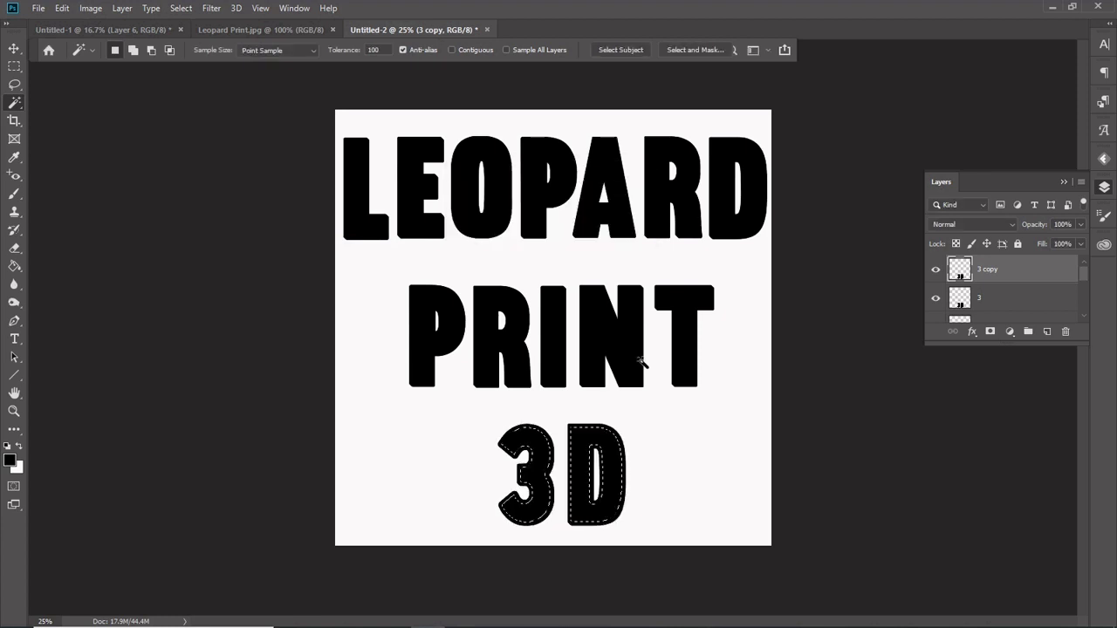
{"action": "key", "text": "ctrl+d"}
- Define the leopard print image as a pattern named Leopard Print.jpg
{"action": "left_click", "coordinate": [262, 30]}
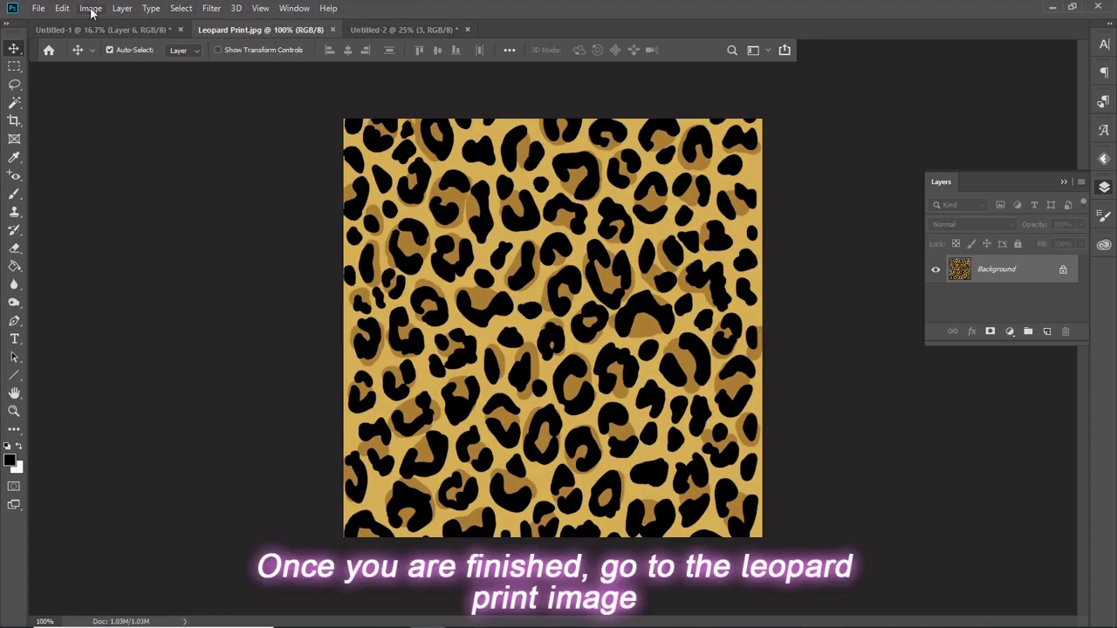
{"action": "left_click", "coordinate": [62, 9]}
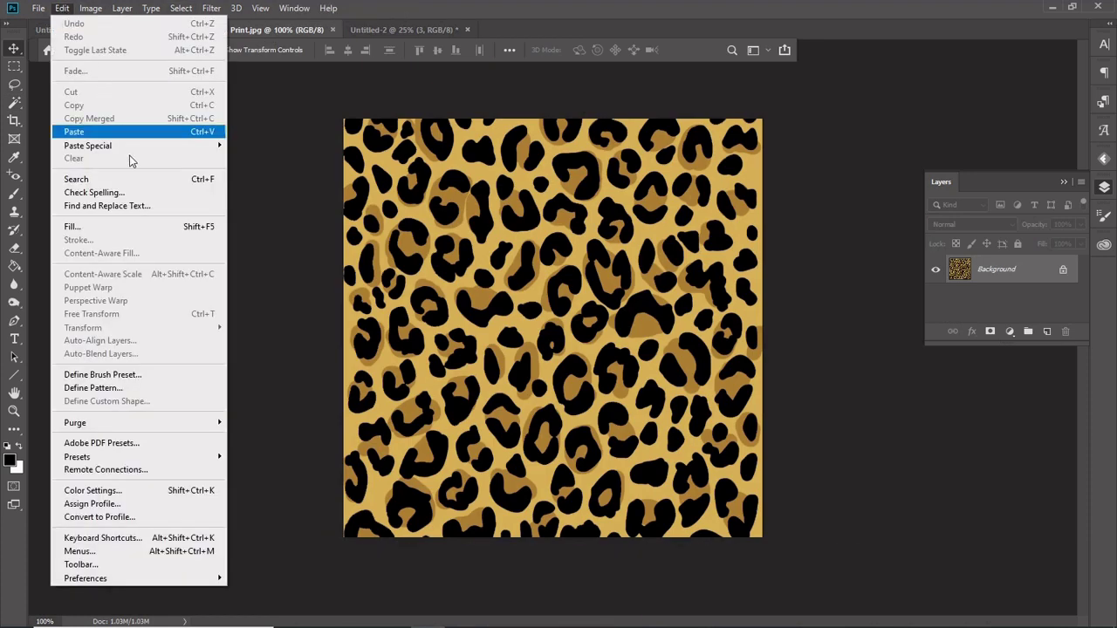
{"action": "left_click", "coordinate": [171, 388]}
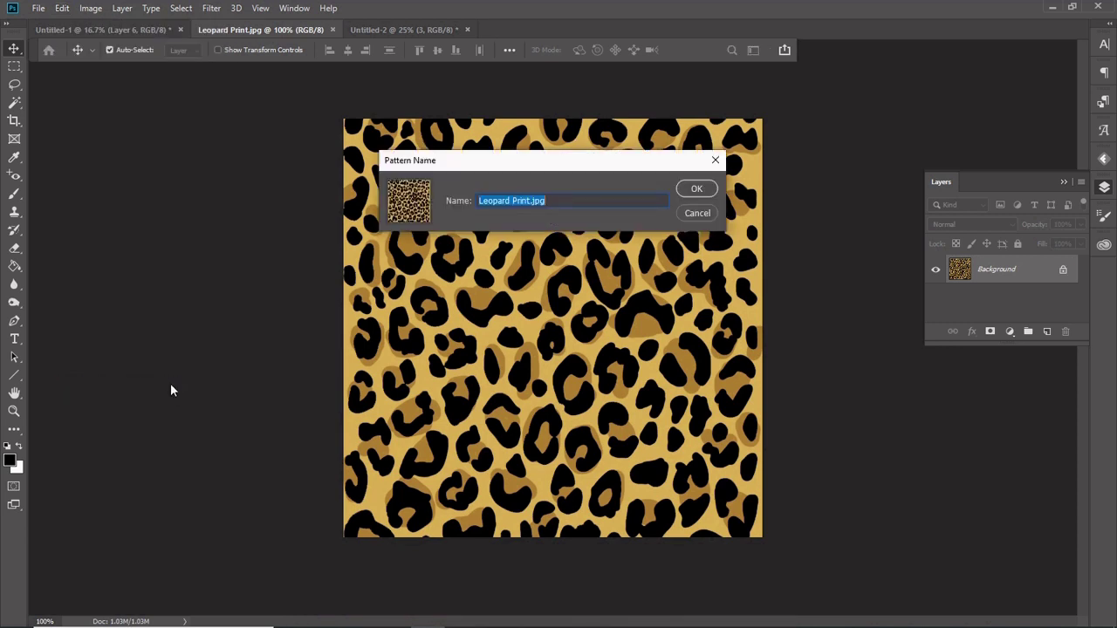
{"action": "left_click", "coordinate": [690, 189]}
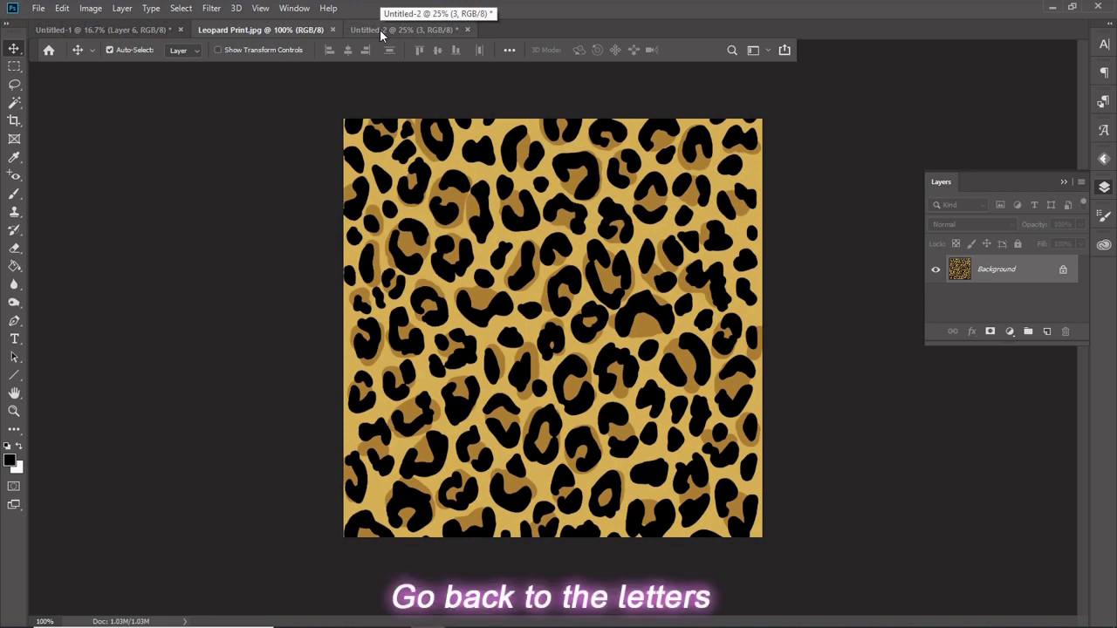
- Apply a leopard Pattern Overlay to the full 3D layer in the lettering document, with Normal blending, 100% opacity, 149% scale and Link with Layer
{"action": "left_click", "coordinate": [379, 29]}
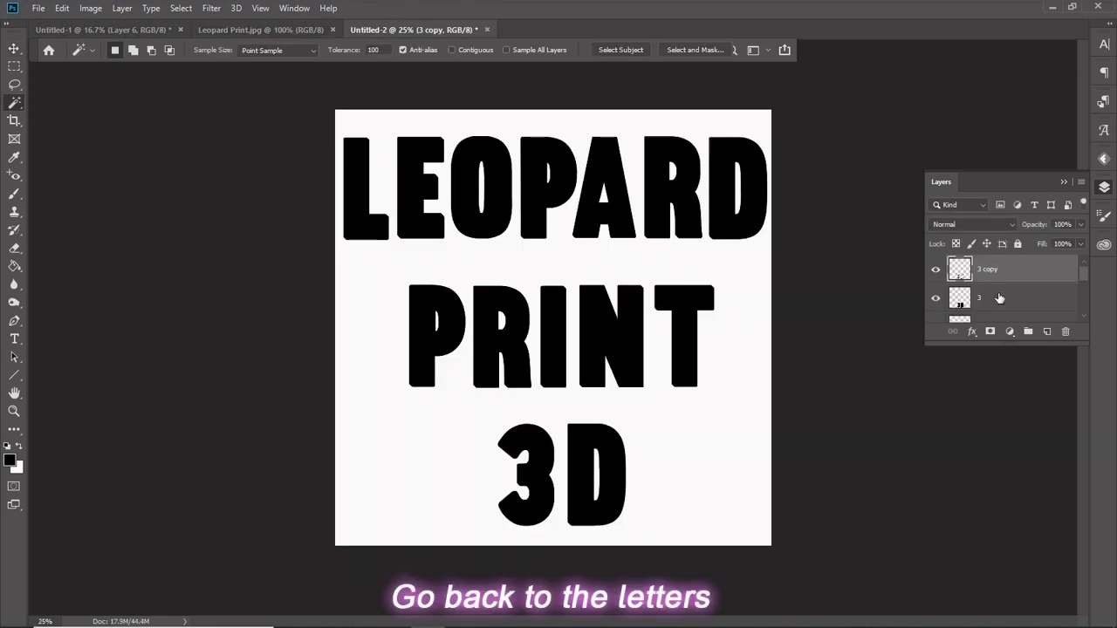
{"action": "left_click", "coordinate": [999, 298]}
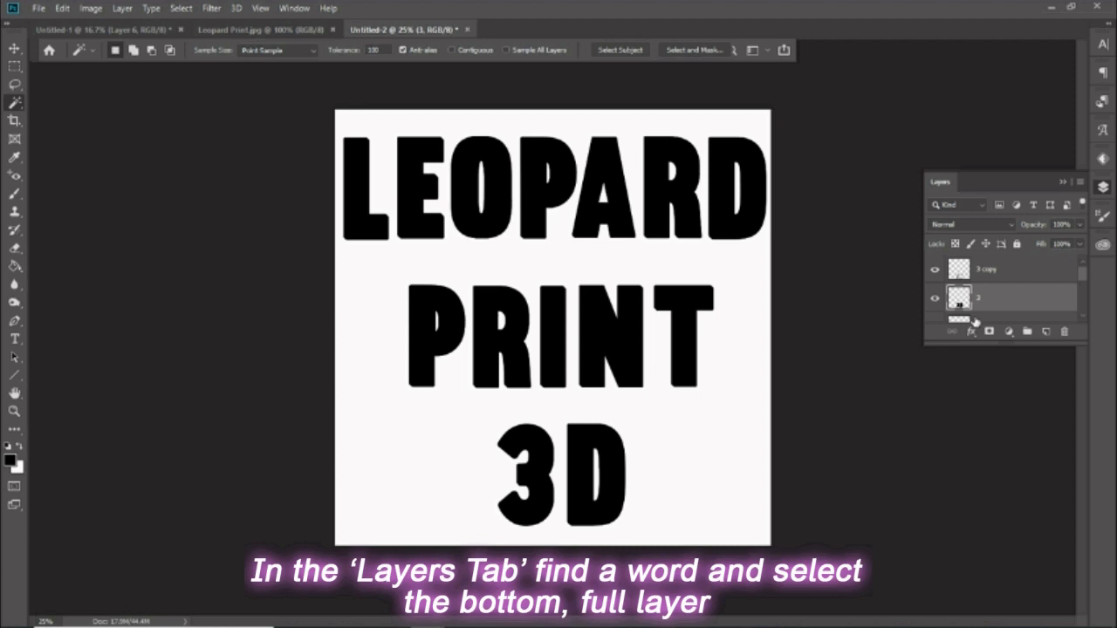
{"action": "left_click", "coordinate": [972, 332]}
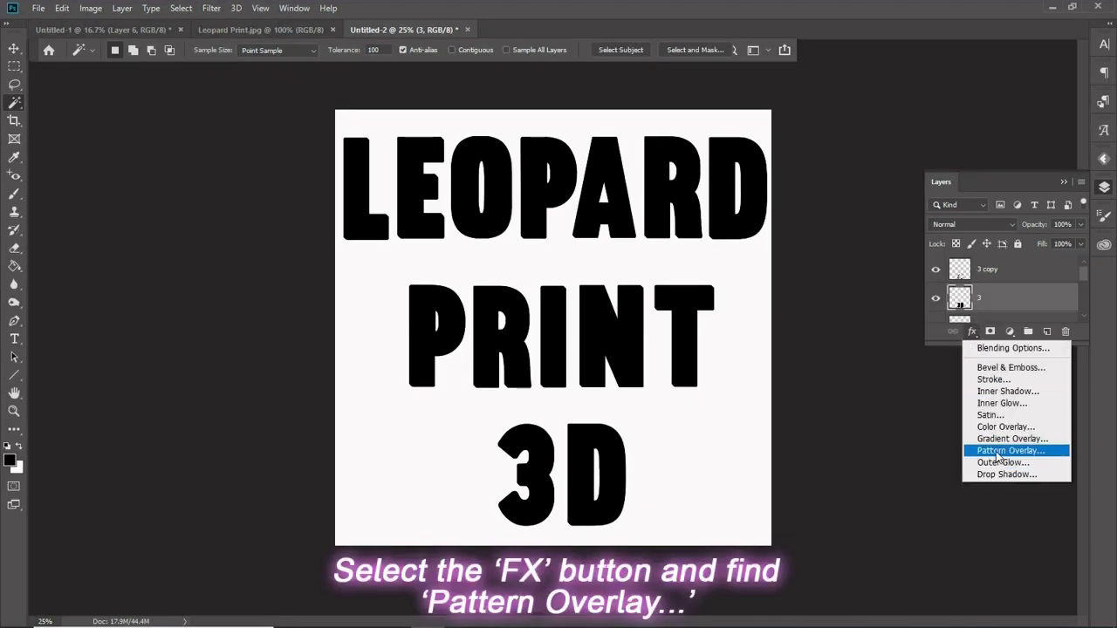
{"action": "left_click", "coordinate": [775, 411]}
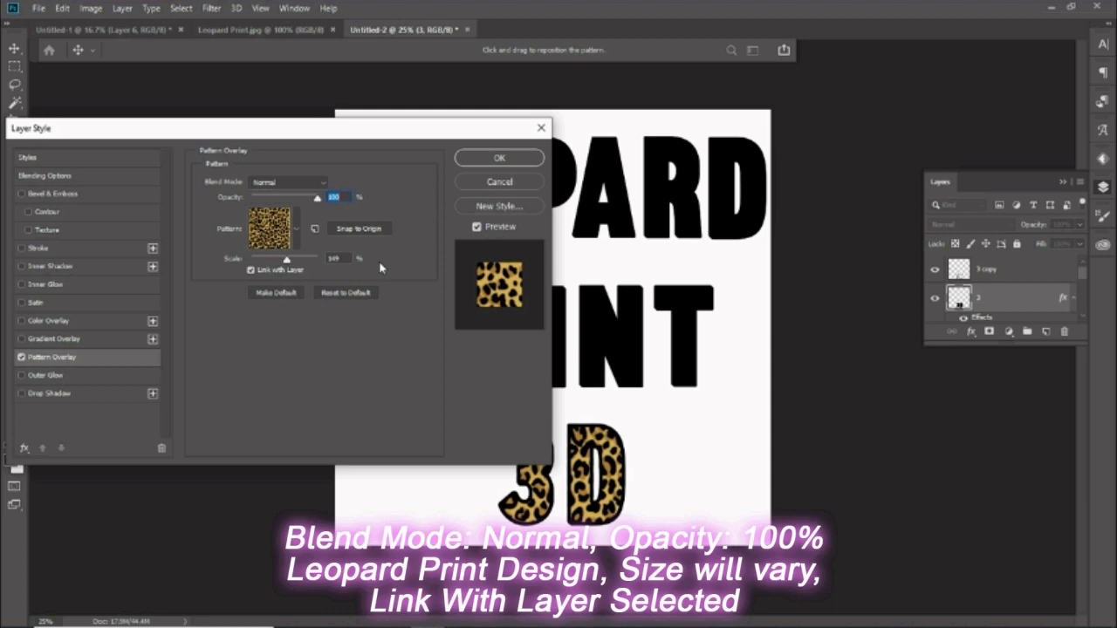
{"action": "left_click", "coordinate": [463, 159]}
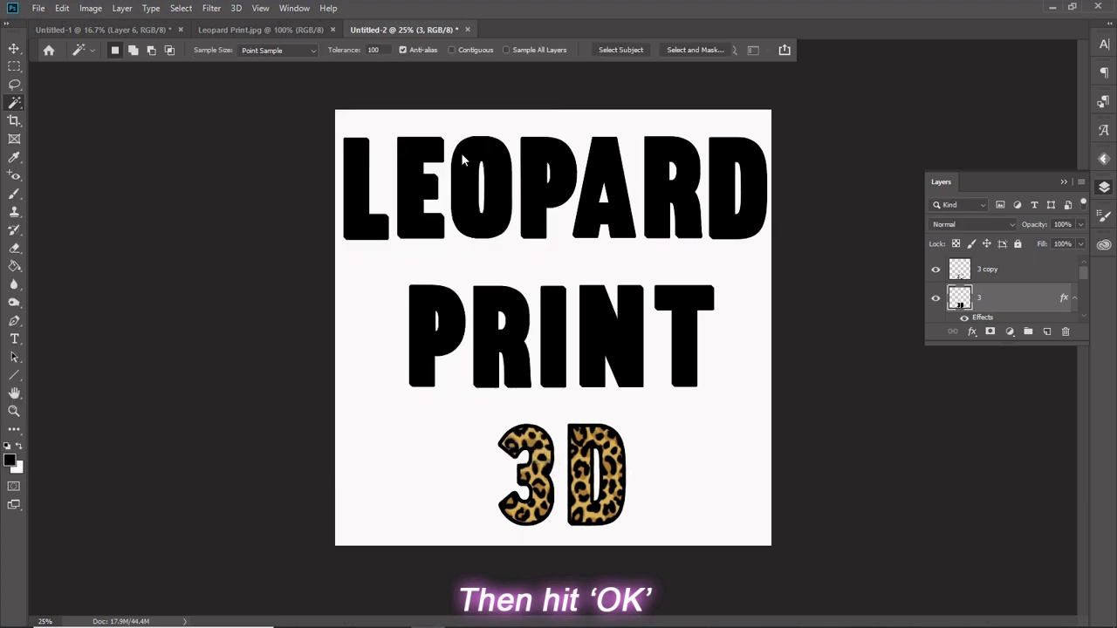
- Apply the leopard Pattern Overlay to the full PRINT layer at 100% opacity and 149% scale, shifting the pattern within the letters
{"action": "key", "text": "v"}
{"action": "left_click", "coordinate": [471, 344]}
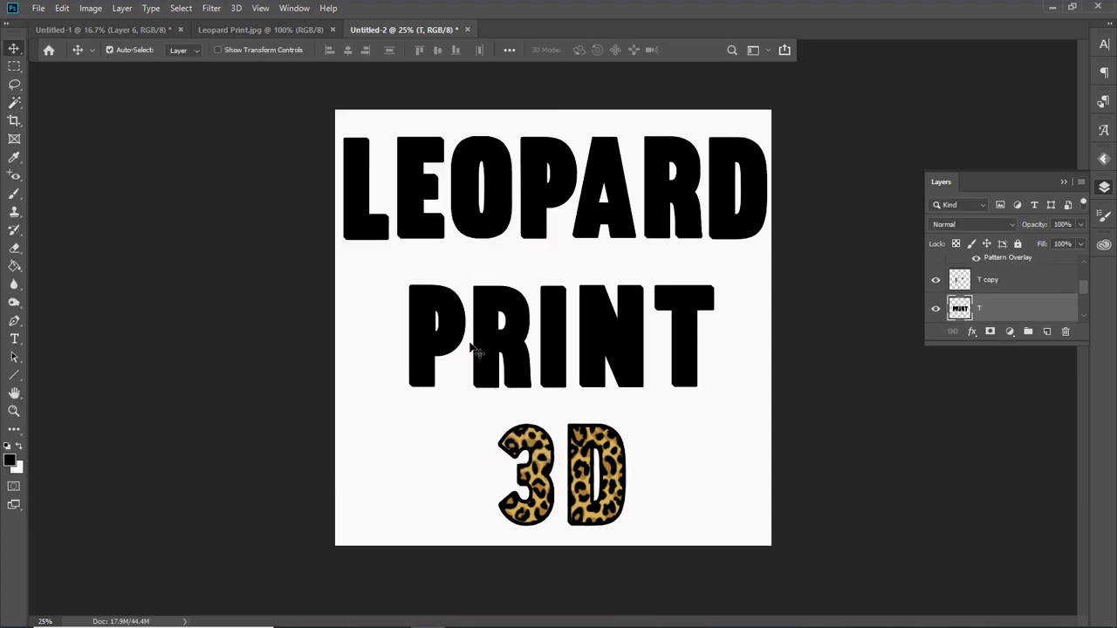
{"action": "left_click", "coordinate": [972, 333]}
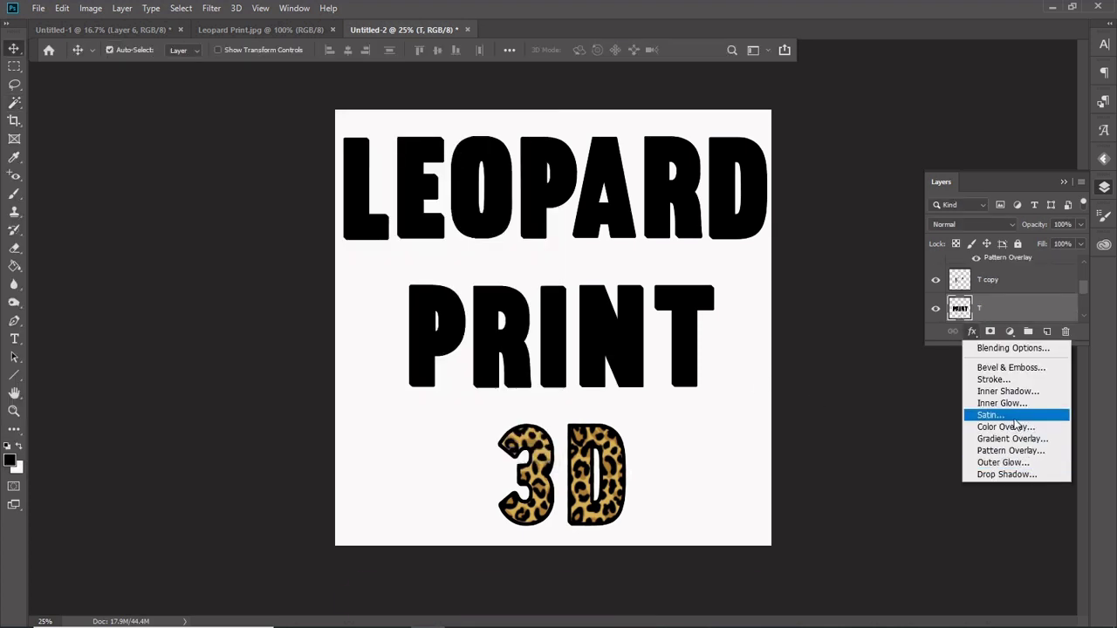
{"action": "left_click", "coordinate": [1011, 451]}
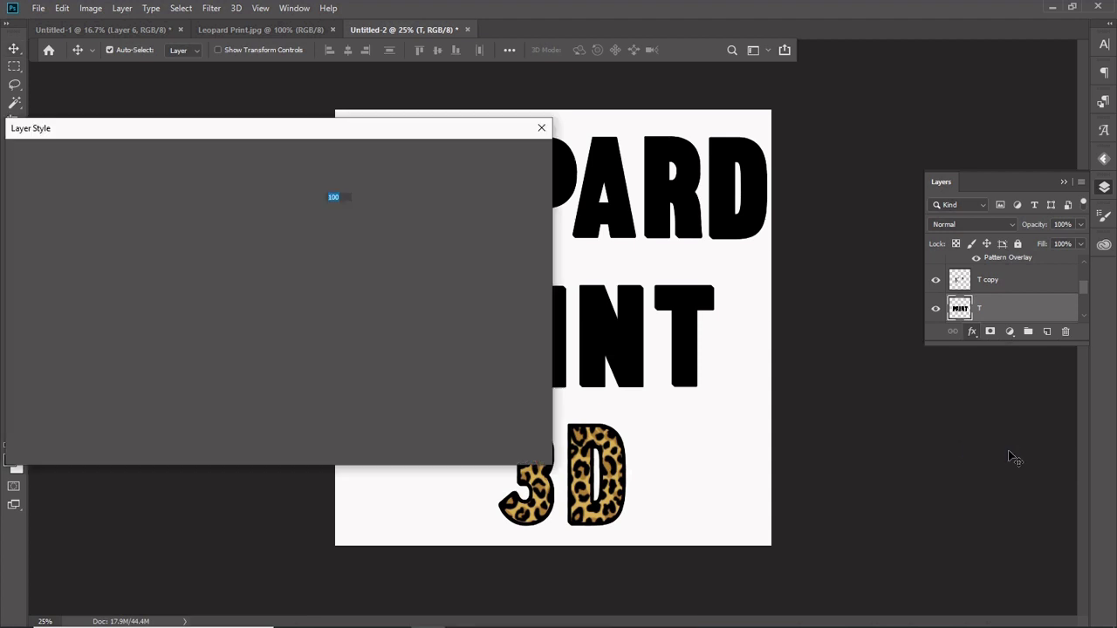
{"action": "left_click_drag", "start_coordinate": [611, 333], "coordinate": [613, 342]}
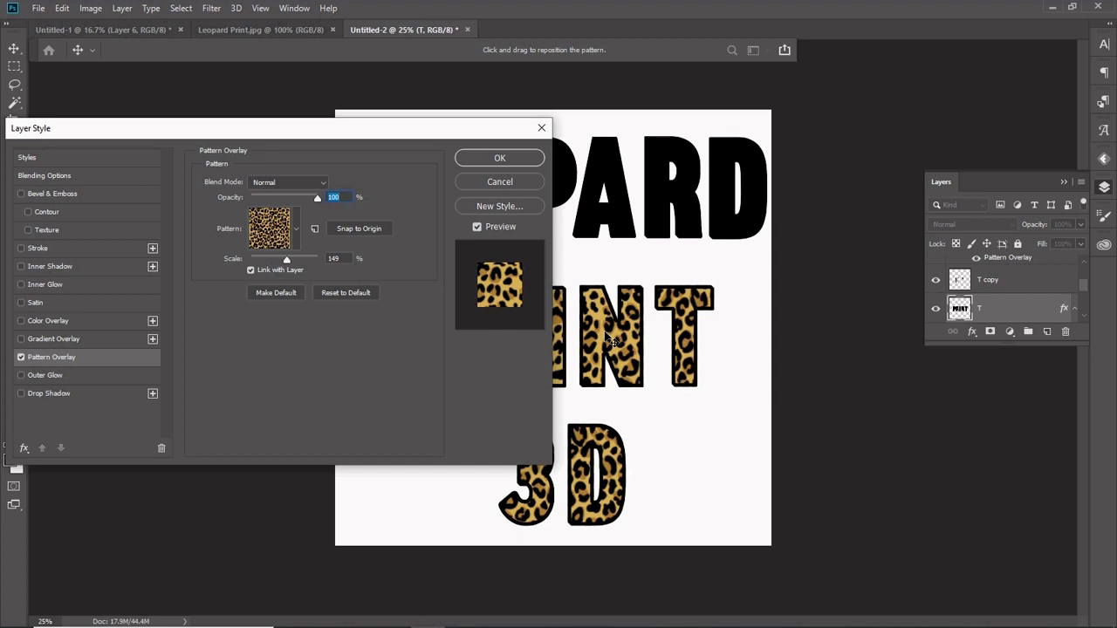
{"action": "left_click", "coordinate": [499, 158]}
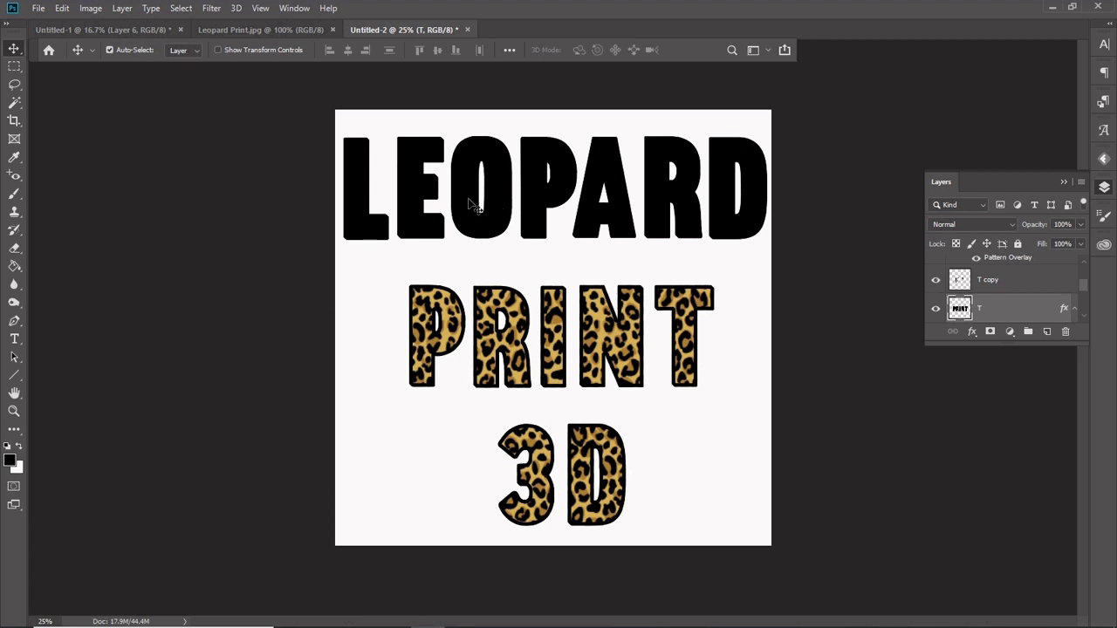
- Apply the leopard Pattern Overlay to the full LEOPARD layer at 100% opacity and 149% scale, shifting the pattern slightly within the letters
{"action": "left_click", "coordinate": [468, 202]}
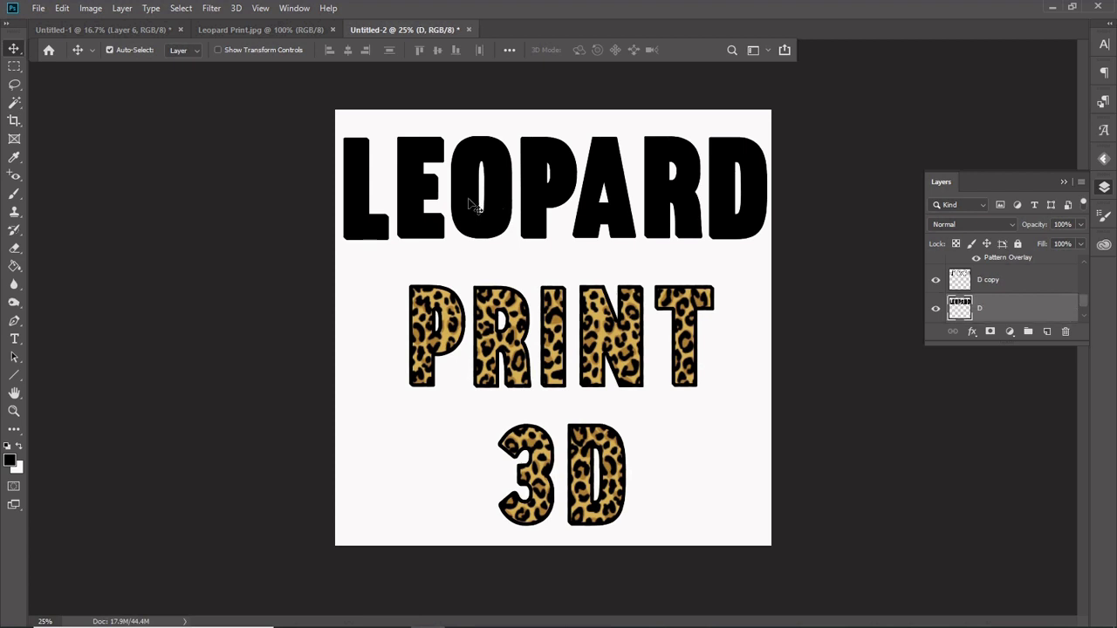
{"action": "left_click", "coordinate": [973, 332]}
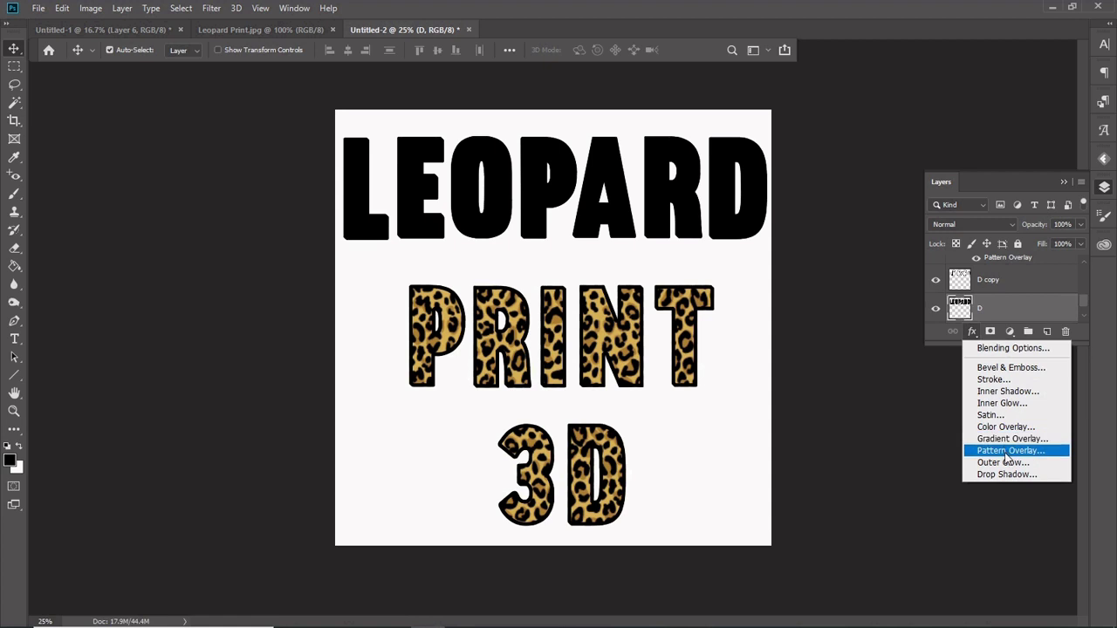
{"action": "left_click", "coordinate": [723, 376]}
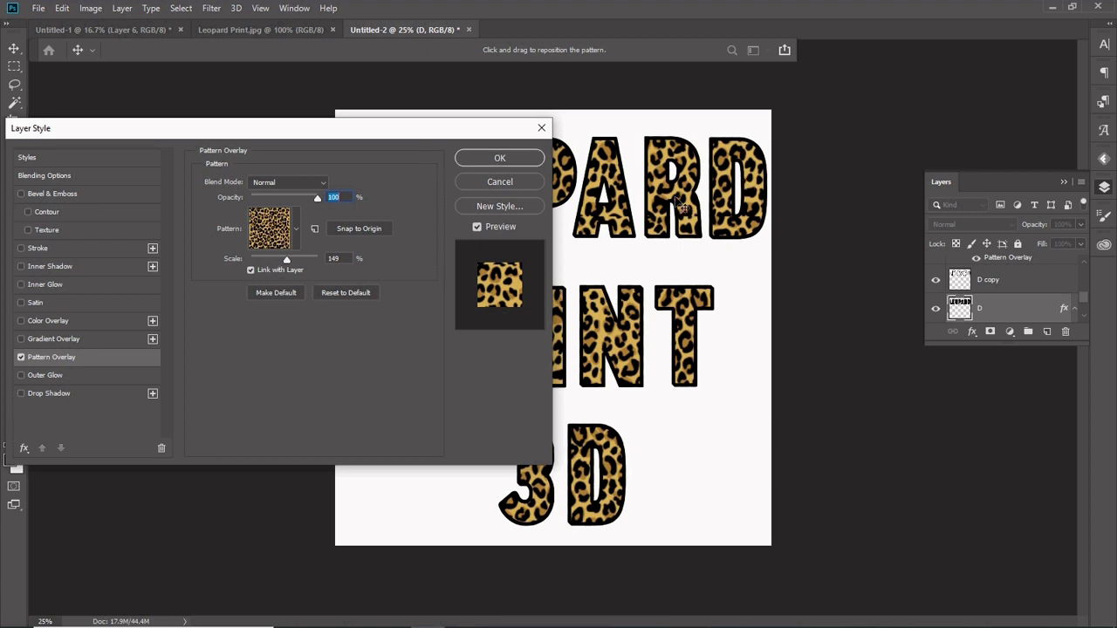
{"action": "mouse_move", "coordinate": [683, 207]}
{"action": "left_mouse_down"}
{"action": "mouse_move", "coordinate": [686, 225]}
{"action": "mouse_move", "coordinate": [680, 200]}
{"action": "left_mouse_up"}
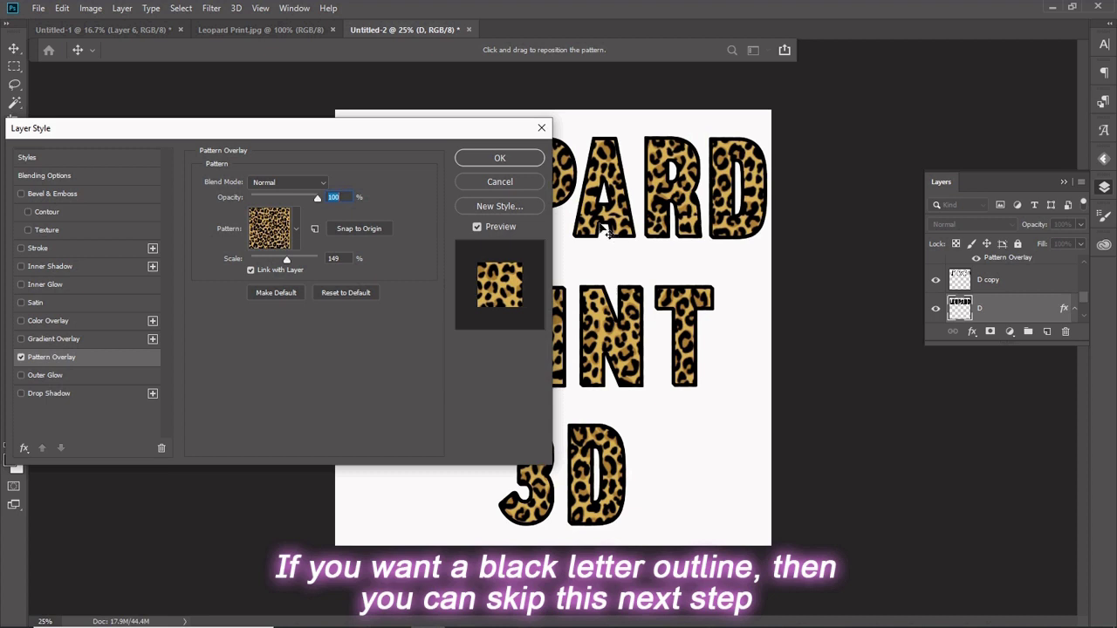
{"action": "key", "text": "Return"}
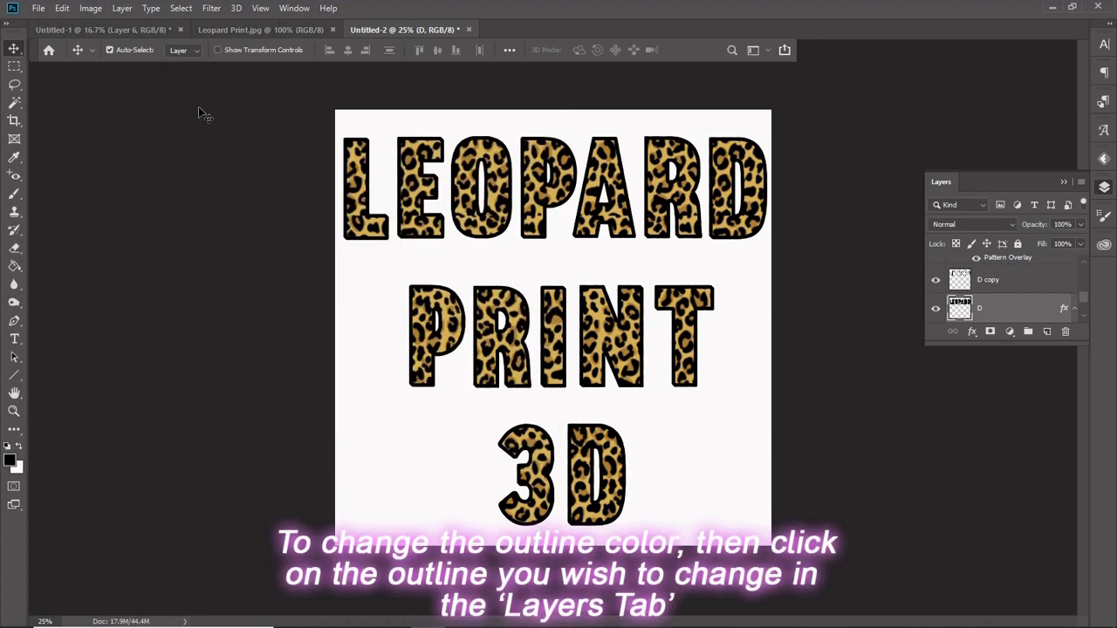
- Add a bright magenta Color Overlay to the LEOPARD outline copy layer with Normal blending and 100% opacity
{"action": "left_click", "coordinate": [985, 282]}
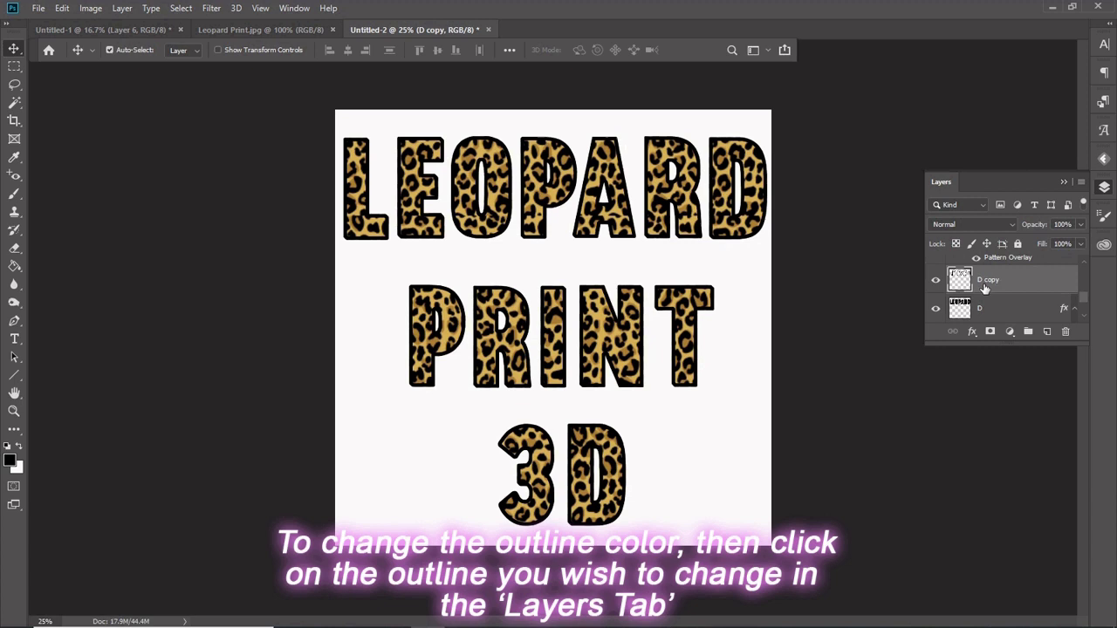
{"action": "left_click", "coordinate": [973, 333]}
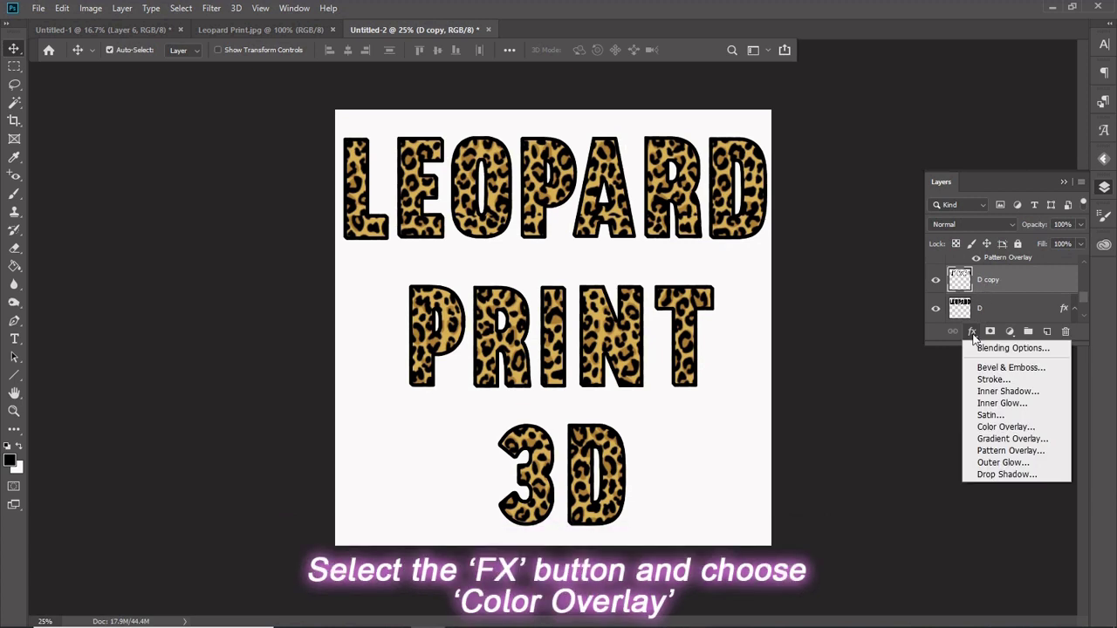
{"action": "left_click", "coordinate": [1006, 427]}
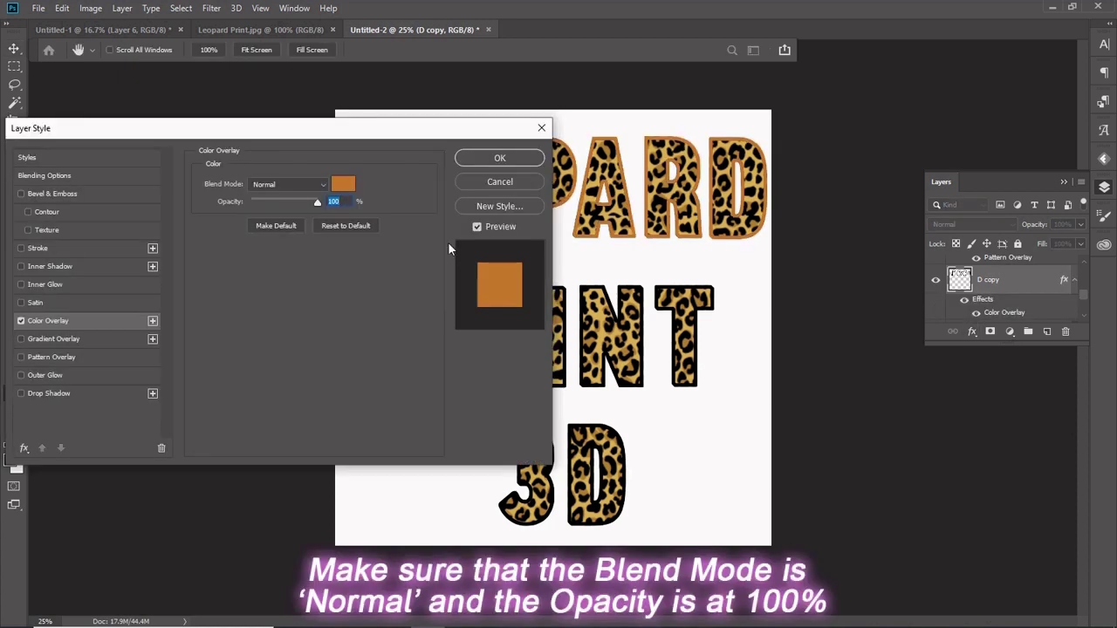
{"action": "left_click", "coordinate": [341, 185]}
{"action": "left_click", "coordinate": [940, 179]}
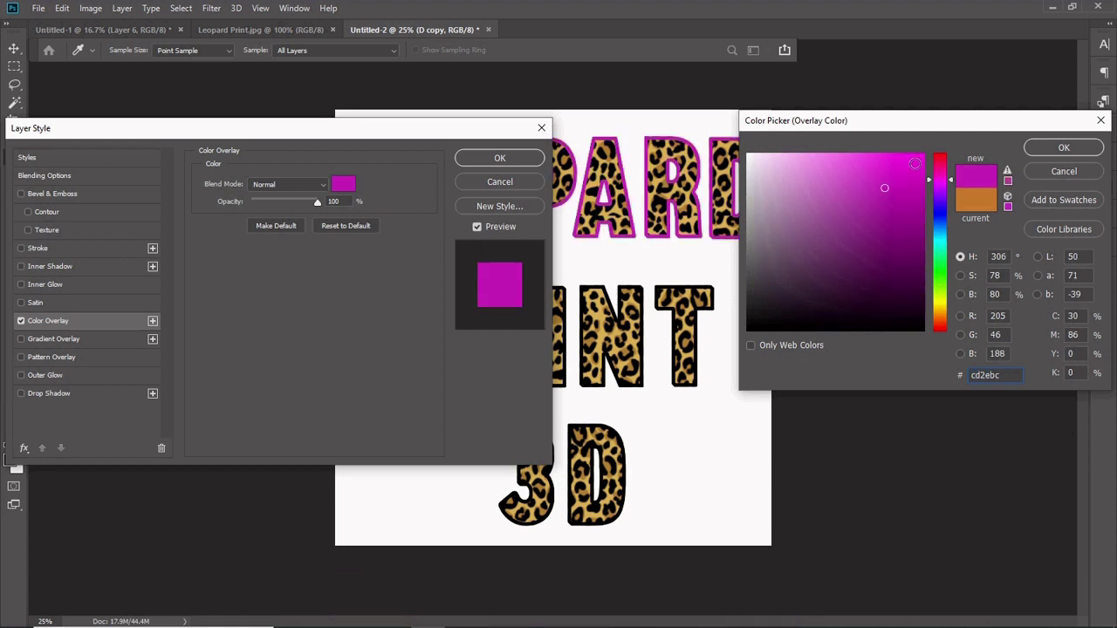
{"action": "key", "text": "Return"}
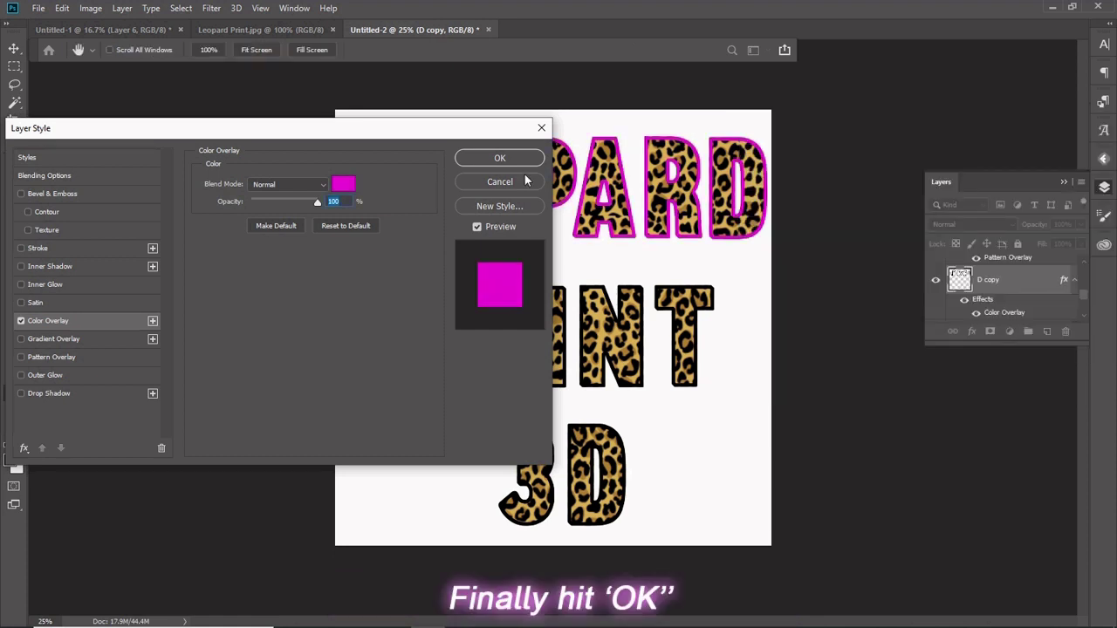
{"action": "left_click", "coordinate": [510, 158]}
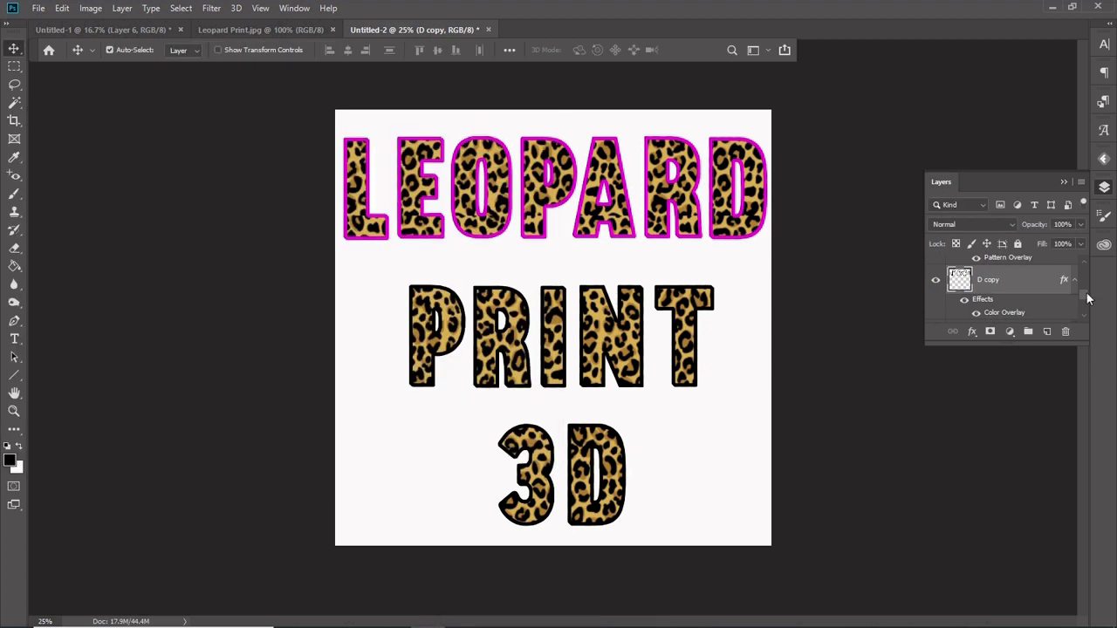
- Add a Color Overlay to the PRINT outline copy layer
{"action": "left_click", "coordinate": [972, 331]}
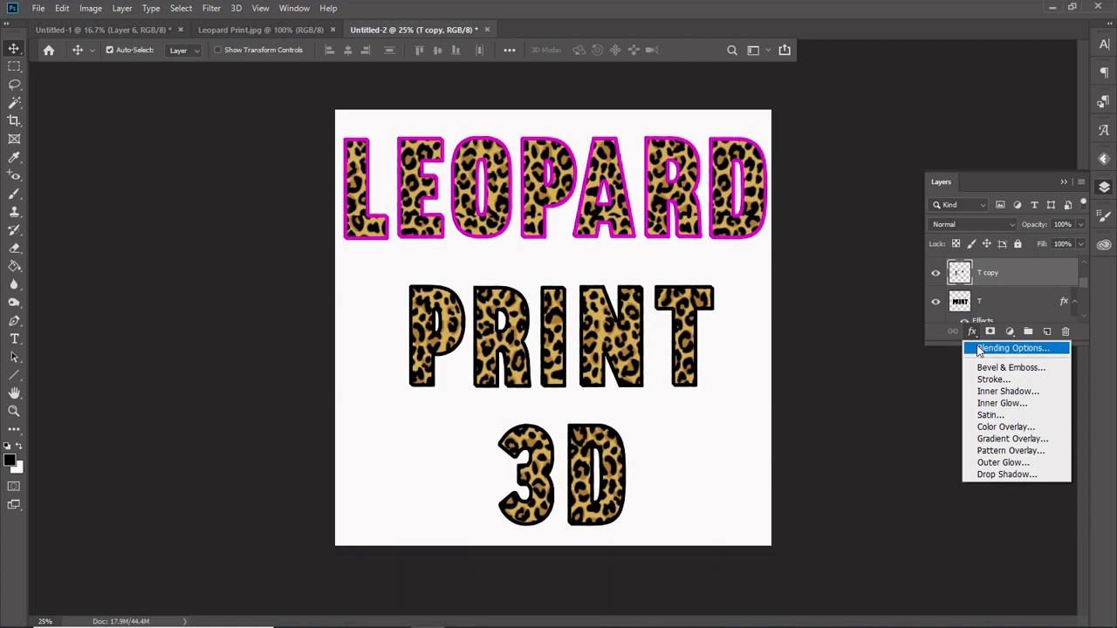
{"action": "left_click", "coordinate": [1005, 427]}
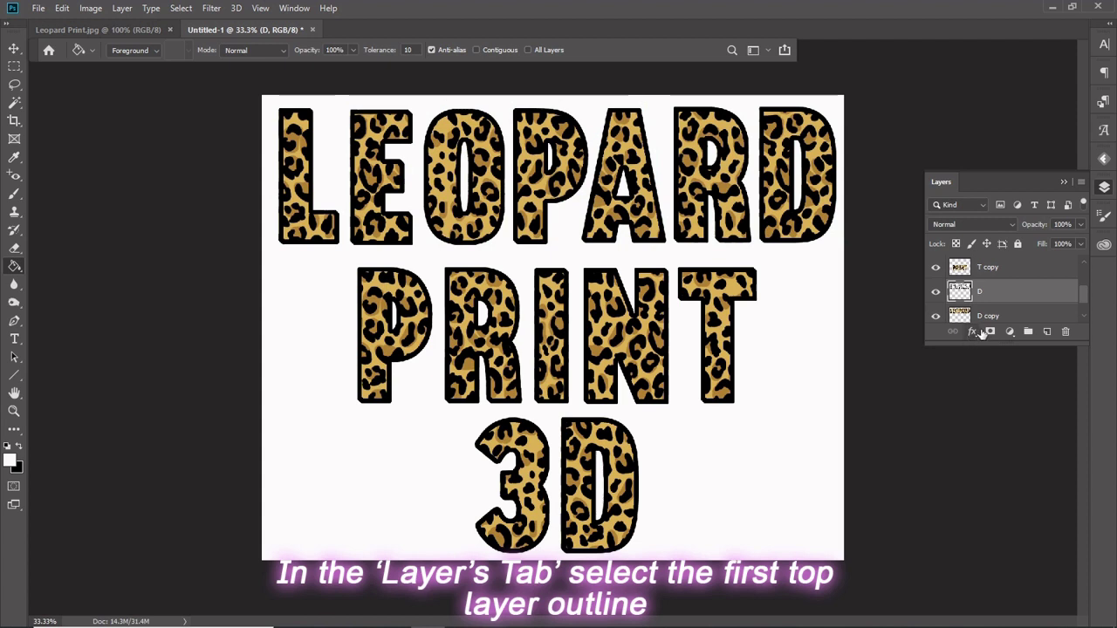
- Apply Bevel & Emboss to the black LEOPARD outline layer: Inner Bevel, Smooth, depth 532%, size 16 px, angle 140°, Screen highlight 64% and Screen shadow 61%
{"action": "left_click_drag", "start_coordinate": [1079, 299], "coordinate": [1082, 301]}
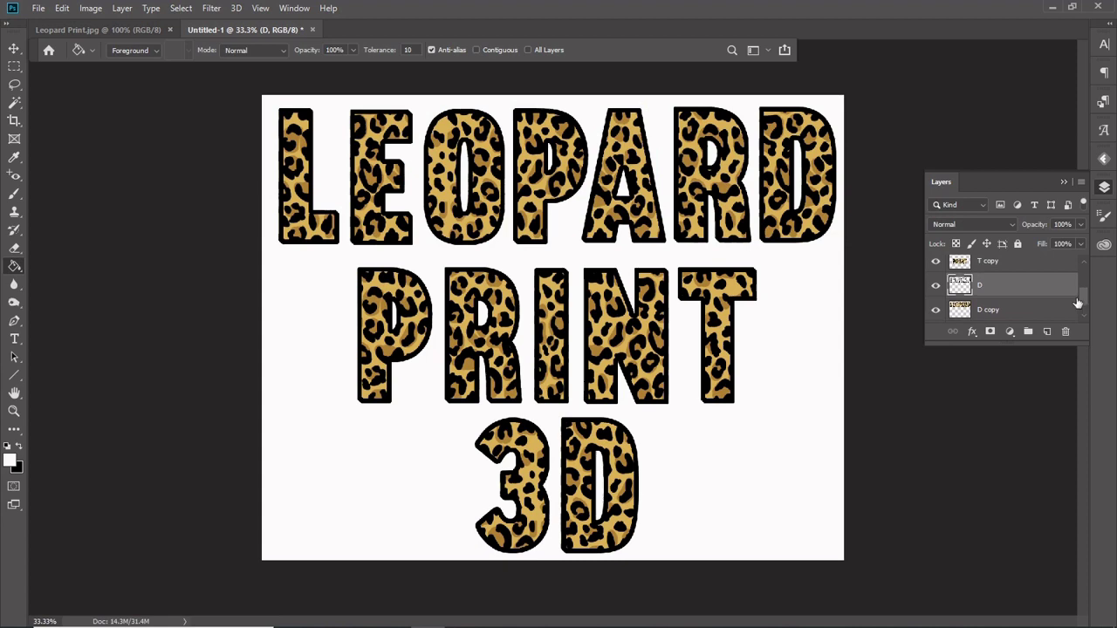
{"action": "left_click", "coordinate": [973, 331]}
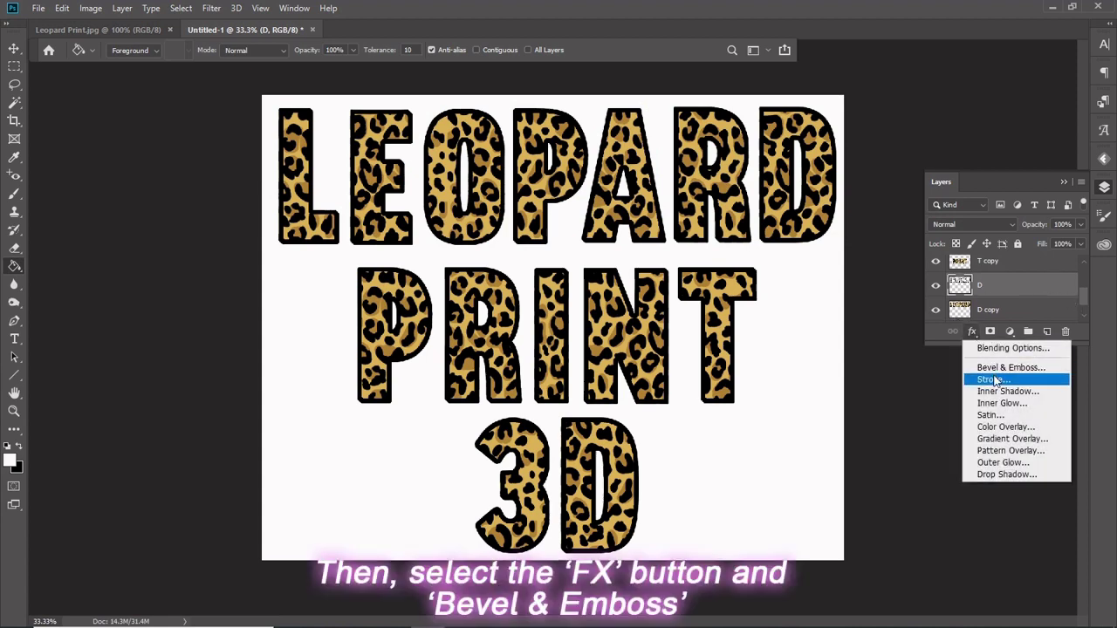
{"action": "left_click", "coordinate": [1000, 368]}
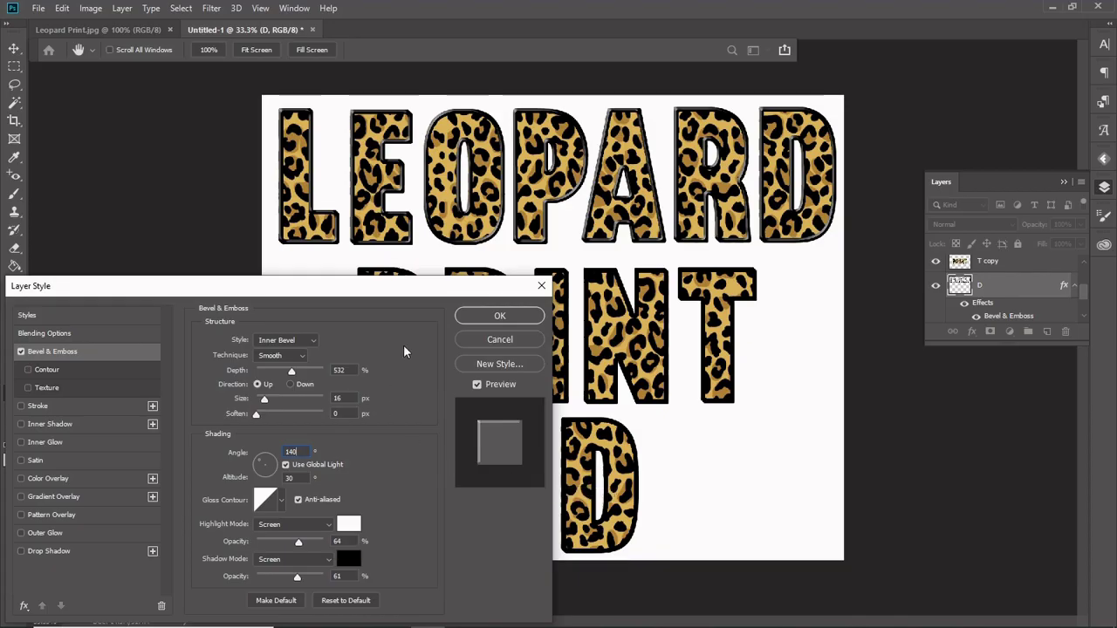
{"action": "left_click", "coordinate": [472, 316]}
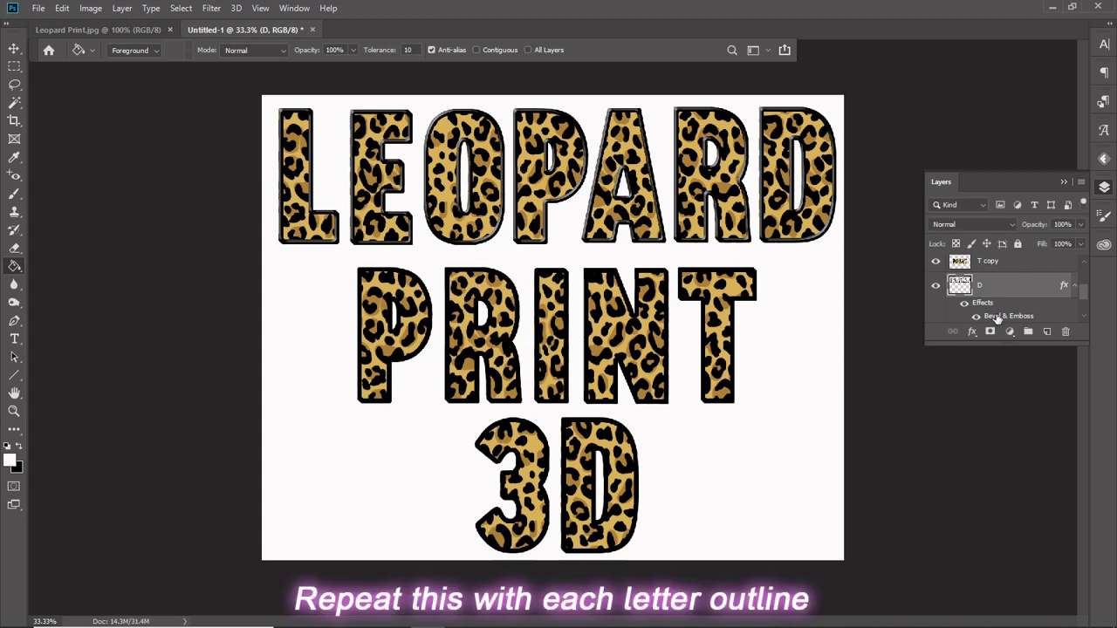
- Apply the same Bevel & Emboss effect to the PRINT outline layer
{"action": "left_click_drag", "start_coordinate": [1086, 293], "coordinate": [1087, 284]}
{"action": "scroll", "coordinate": [1086, 284], "scroll_direction": "up", "scroll_amount": 1}
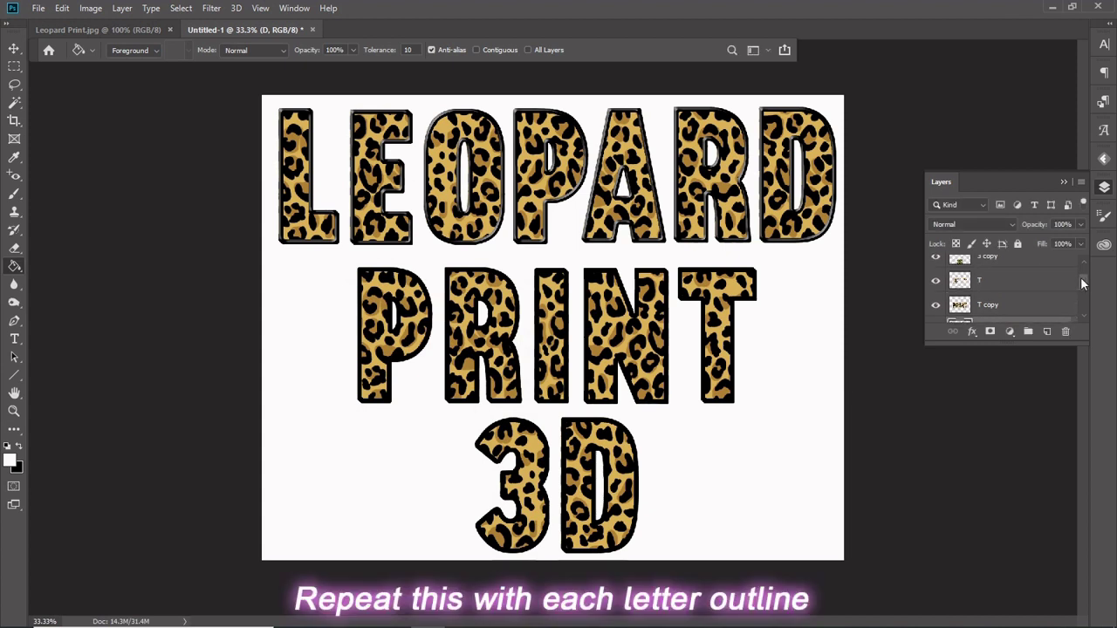
{"action": "left_click", "coordinate": [1054, 282]}
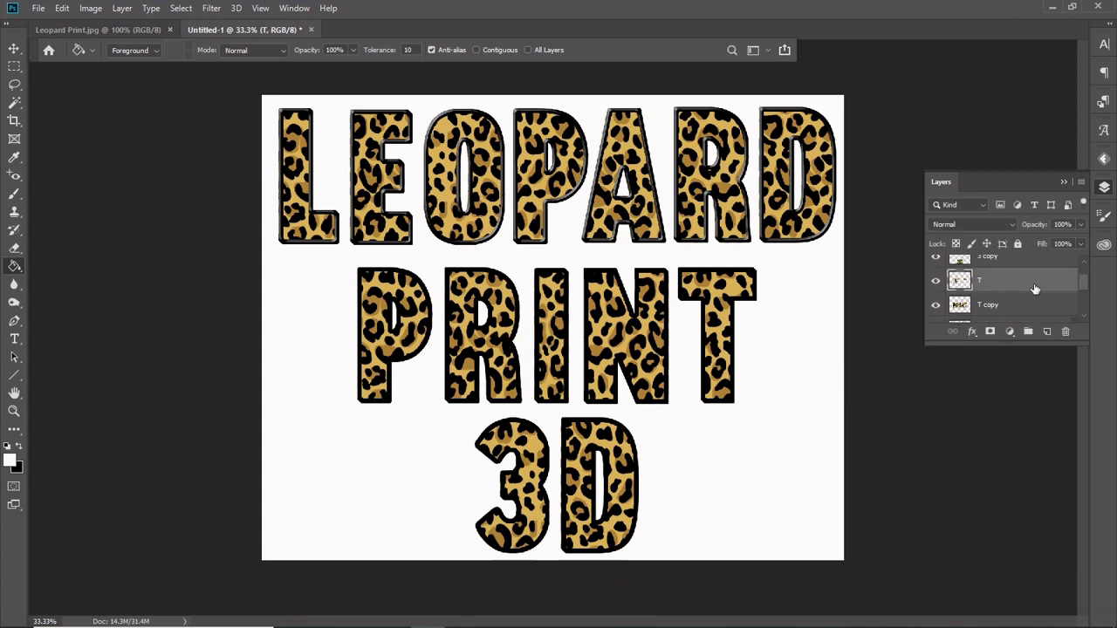
{"action": "left_click", "coordinate": [971, 332]}
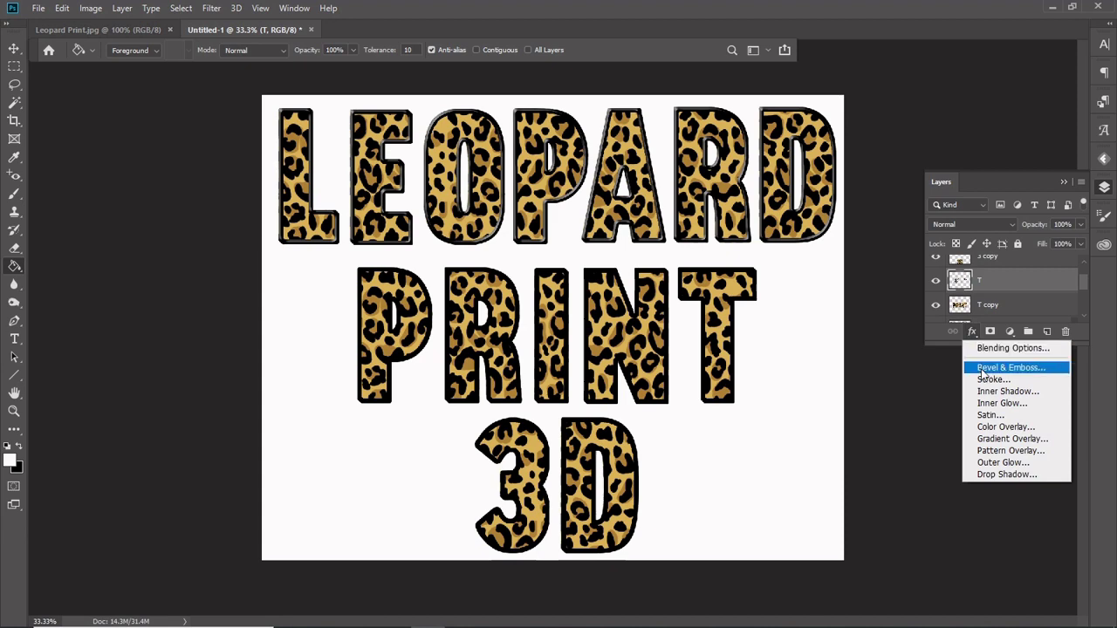
{"action": "left_click", "coordinate": [981, 367]}
{"action": "key", "text": "Return"}
- Apply the same Bevel & Emboss effect to the 3D outline layer
{"action": "scroll", "coordinate": [1085, 266], "scroll_direction": "up", "scroll_amount": 1}
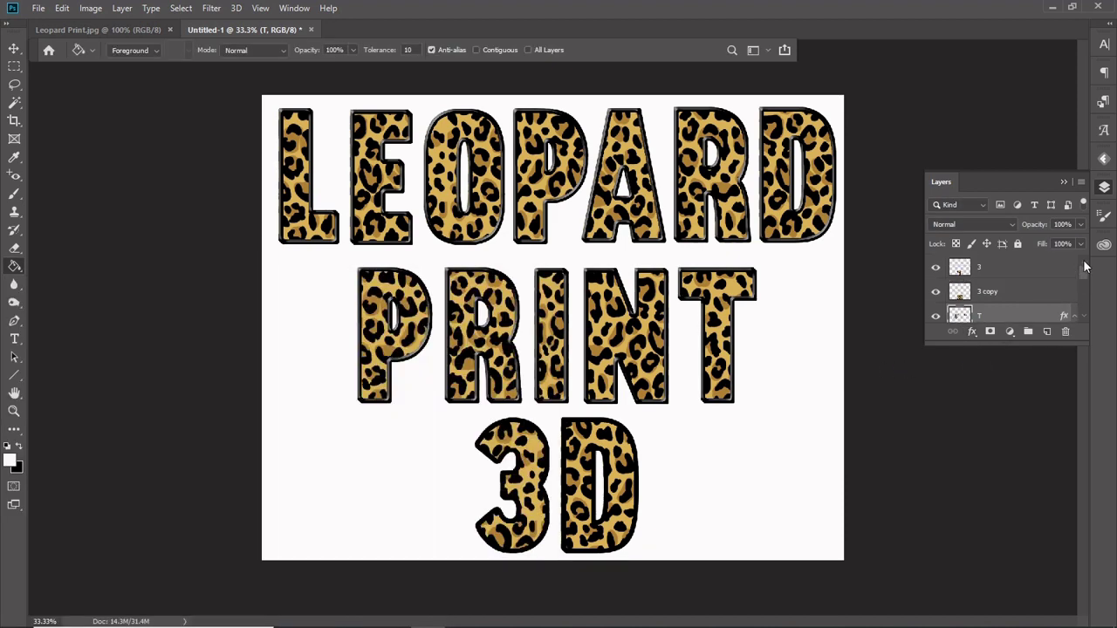
{"action": "left_click", "coordinate": [1043, 267]}
{"action": "left_click", "coordinate": [972, 332]}
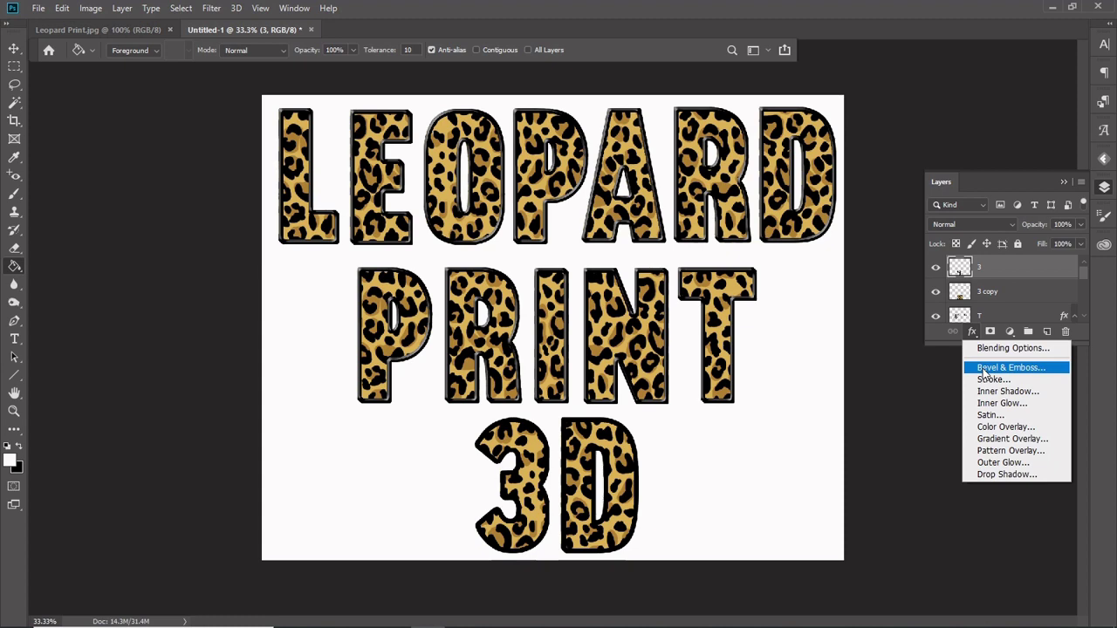
{"action": "left_click", "coordinate": [984, 370]}
{"action": "left_click", "coordinate": [490, 321]}
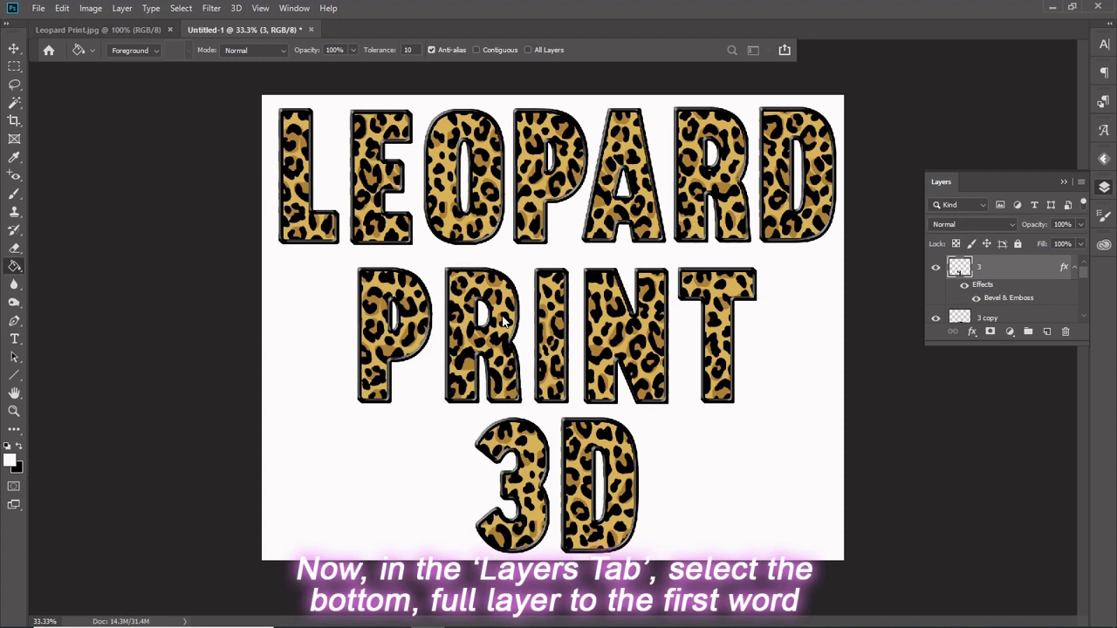
- Add a black Inner Shadow to the full 3D layer: Normal, opacity 93%, angle 140°, distance 31 px, choke 3% and size 32 px
{"action": "left_click", "coordinate": [982, 318]}
{"action": "left_click", "coordinate": [972, 331]}
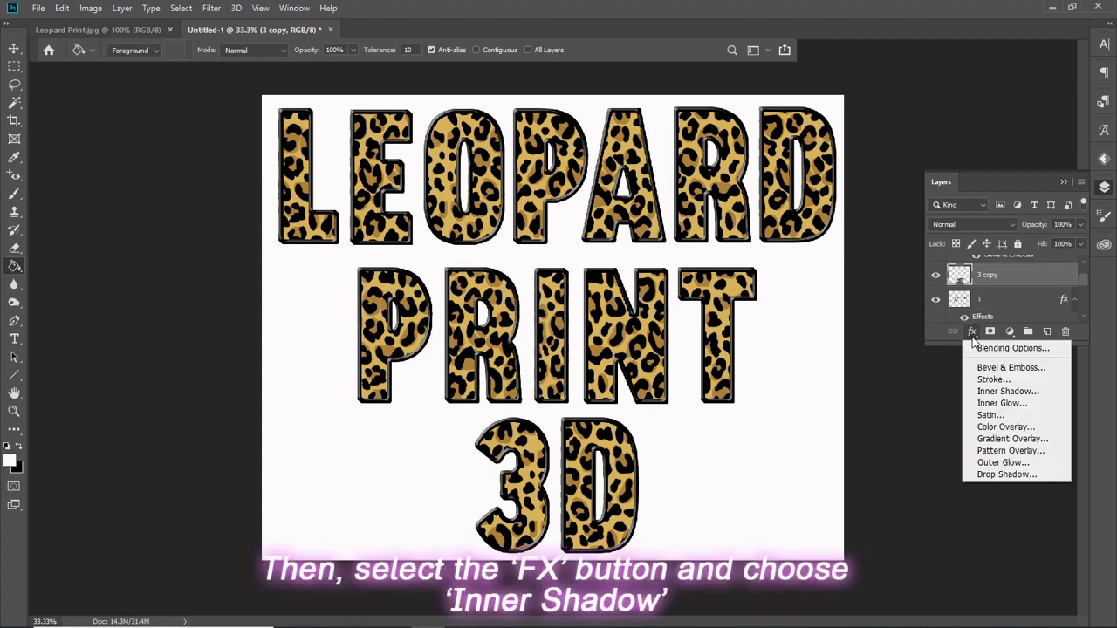
{"action": "left_click", "coordinate": [988, 395]}
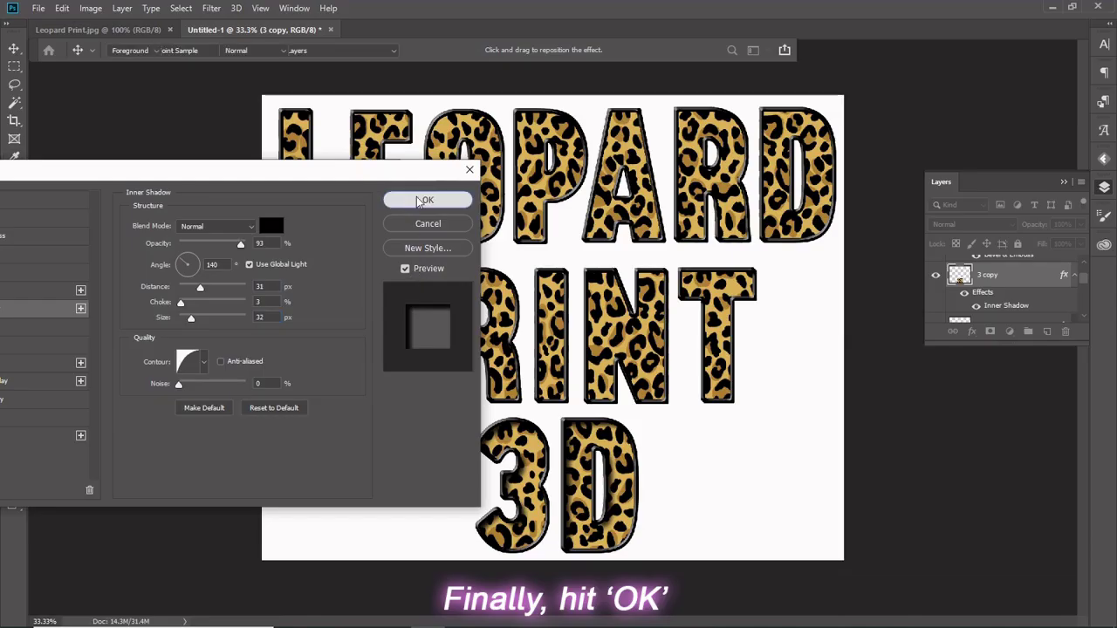
{"action": "left_click", "coordinate": [419, 201]}
- Add the same Inner Shadow to the full PRINT layer
{"action": "key", "text": "v"}
{"action": "left_click", "coordinate": [749, 282]}
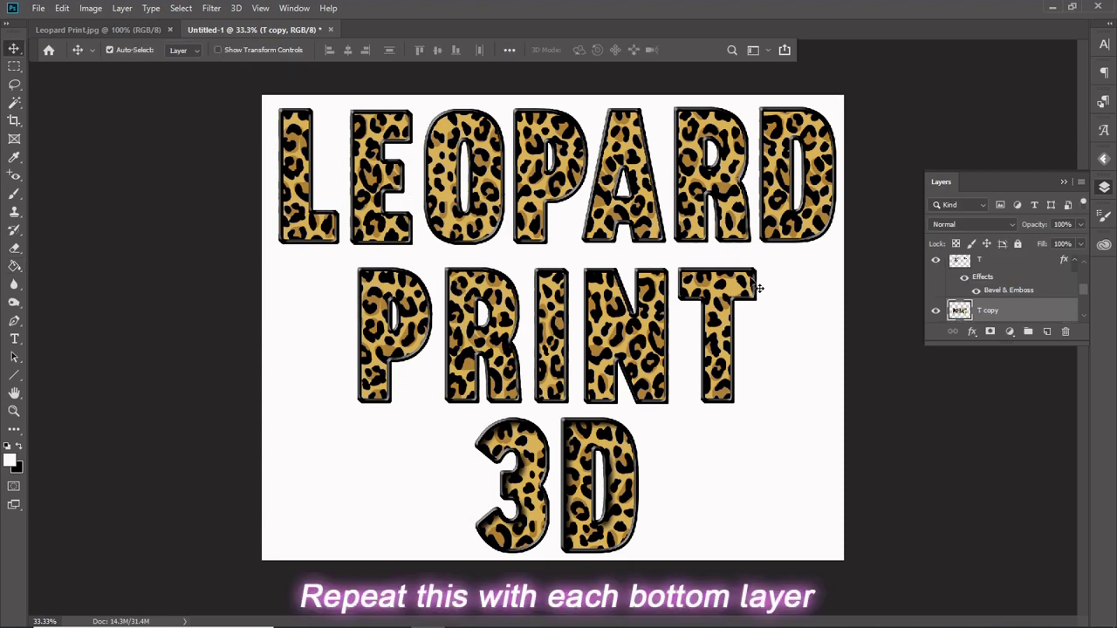
{"action": "left_click", "coordinate": [973, 333]}
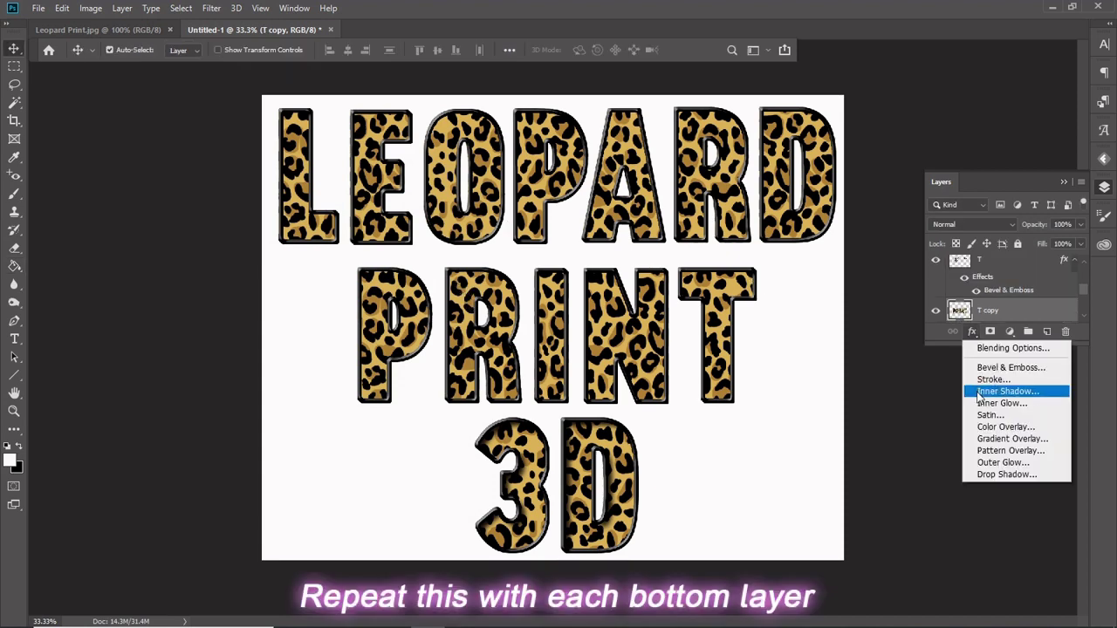
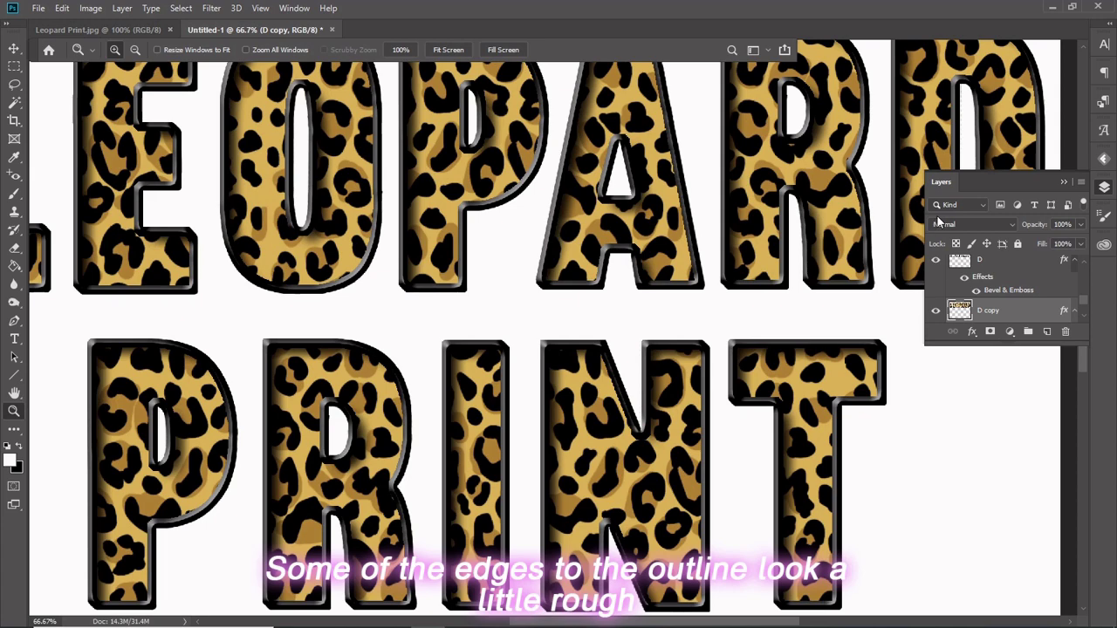
- Smooth the right outer edge of the A on the LEOPARD outline layer with a straight 12 px Eraser stroke
{"action": "left_click", "coordinate": [805, 171]}
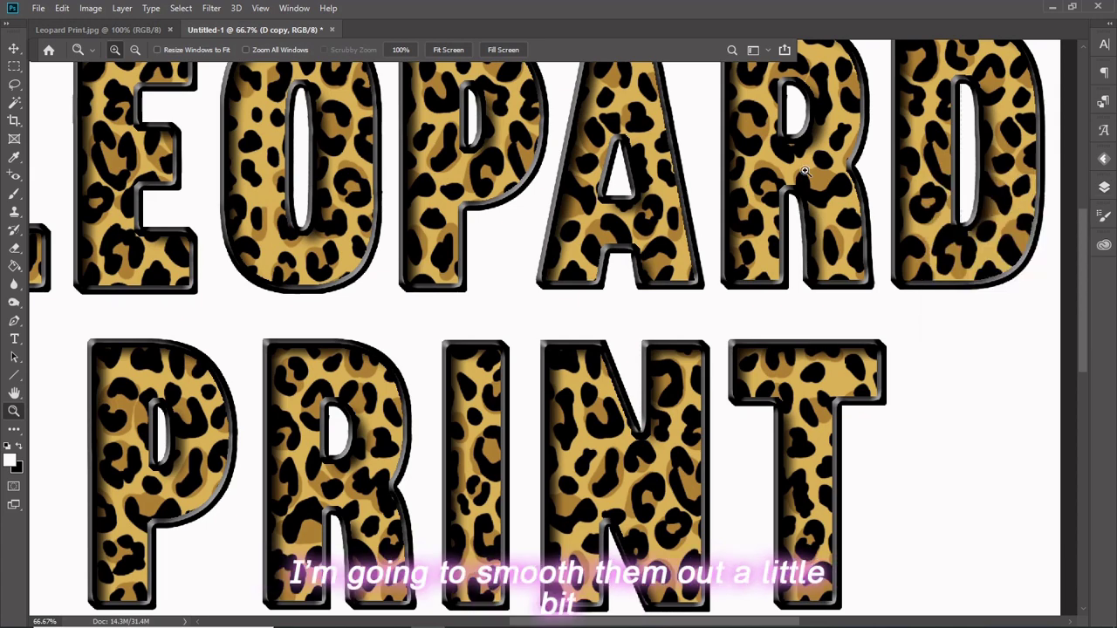
{"action": "left_click", "coordinate": [805, 171]}
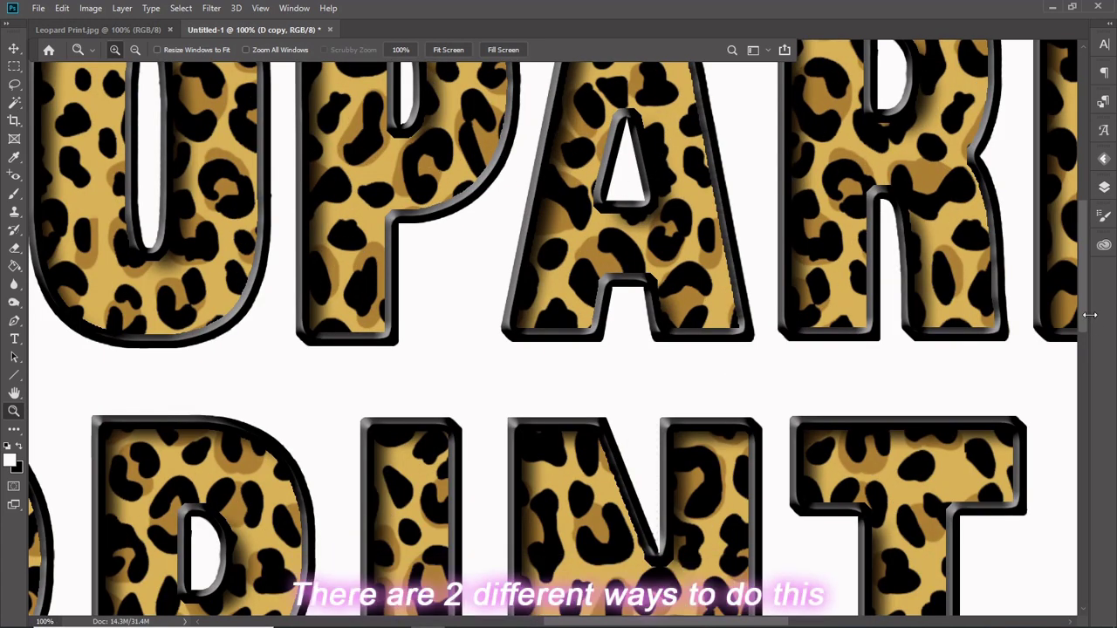
{"action": "scroll", "coordinate": [1072, 268], "scroll_direction": "up", "scroll_amount": 3}
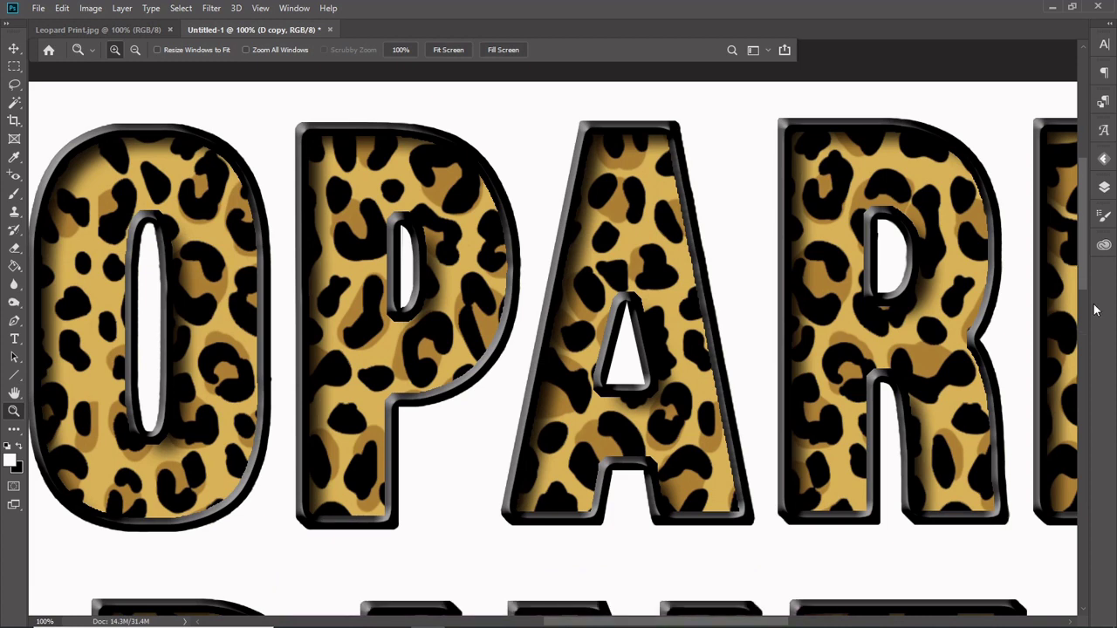
{"action": "left_click", "coordinate": [1104, 187]}
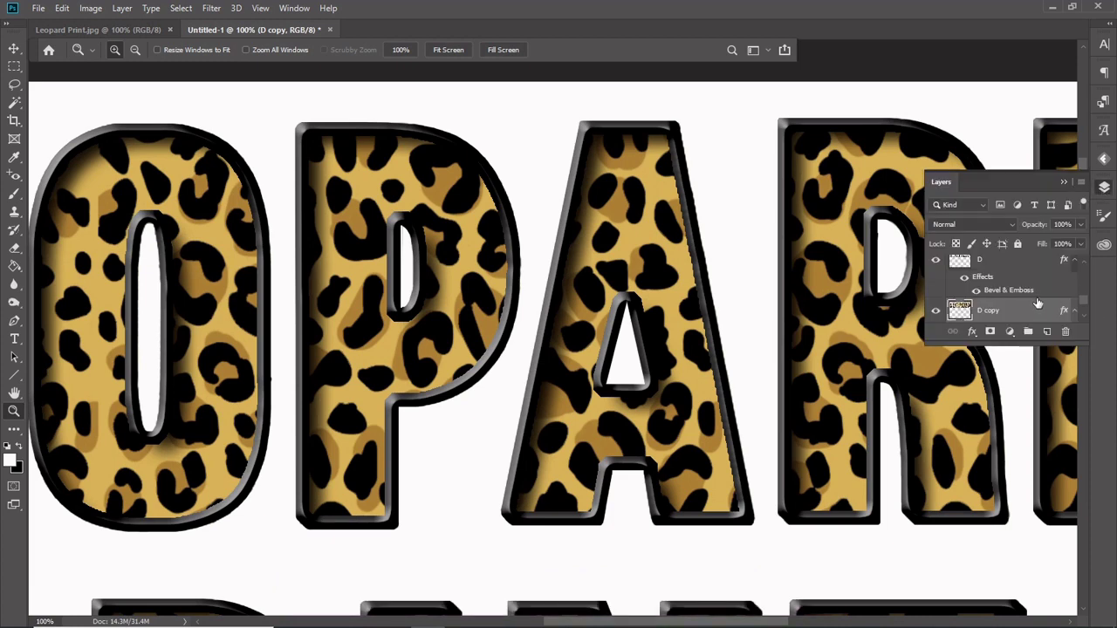
{"action": "scroll", "coordinate": [1082, 305], "scroll_direction": "down", "scroll_amount": 2}
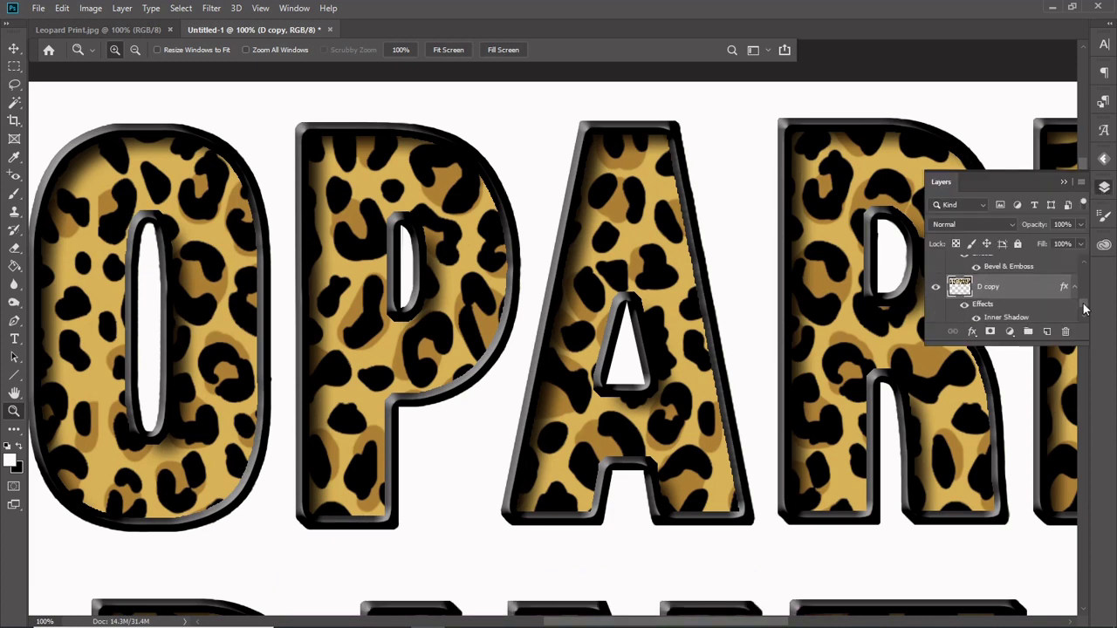
{"action": "scroll", "coordinate": [1083, 305], "scroll_direction": "down", "scroll_amount": 2}
{"action": "left_click", "coordinate": [1021, 286]}
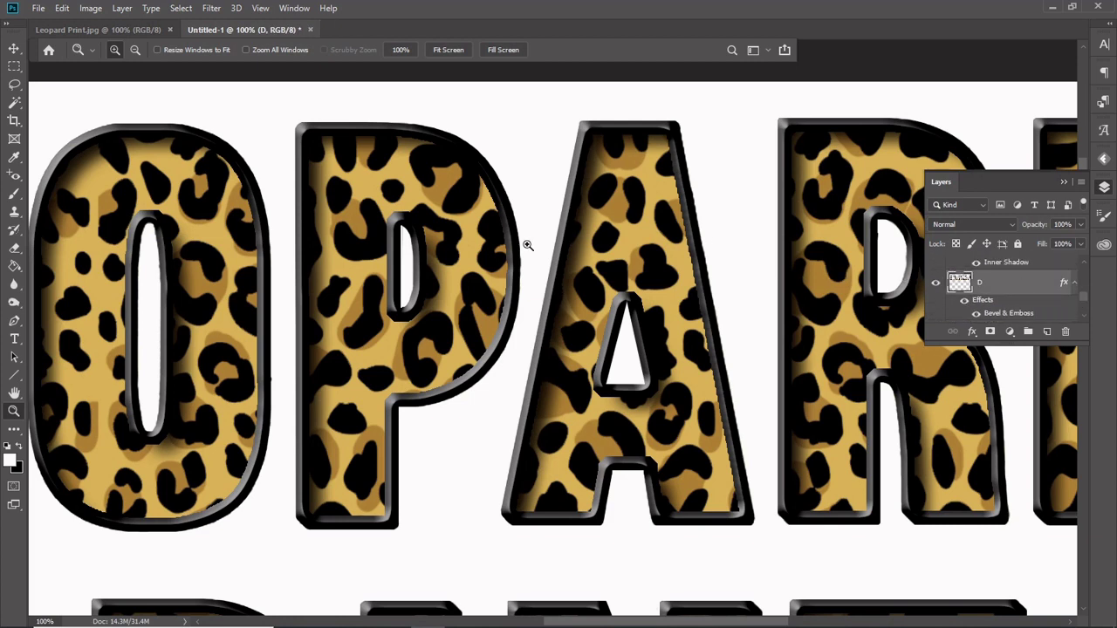
{"action": "left_click", "coordinate": [14, 247]}
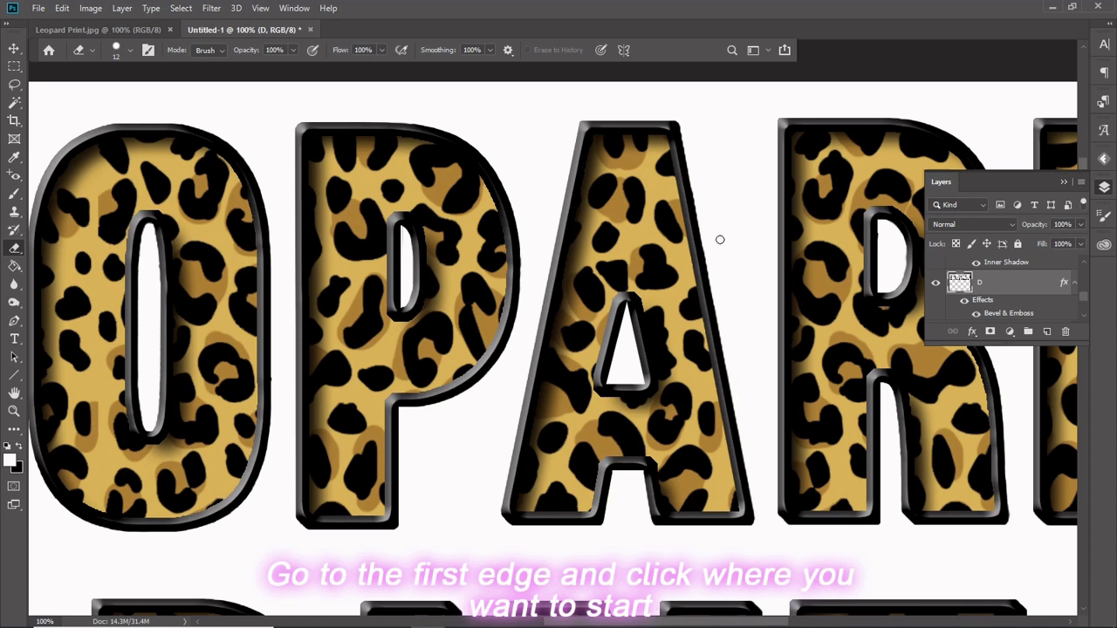
{"action": "left_click", "coordinate": [682, 124], "text": "shift"}
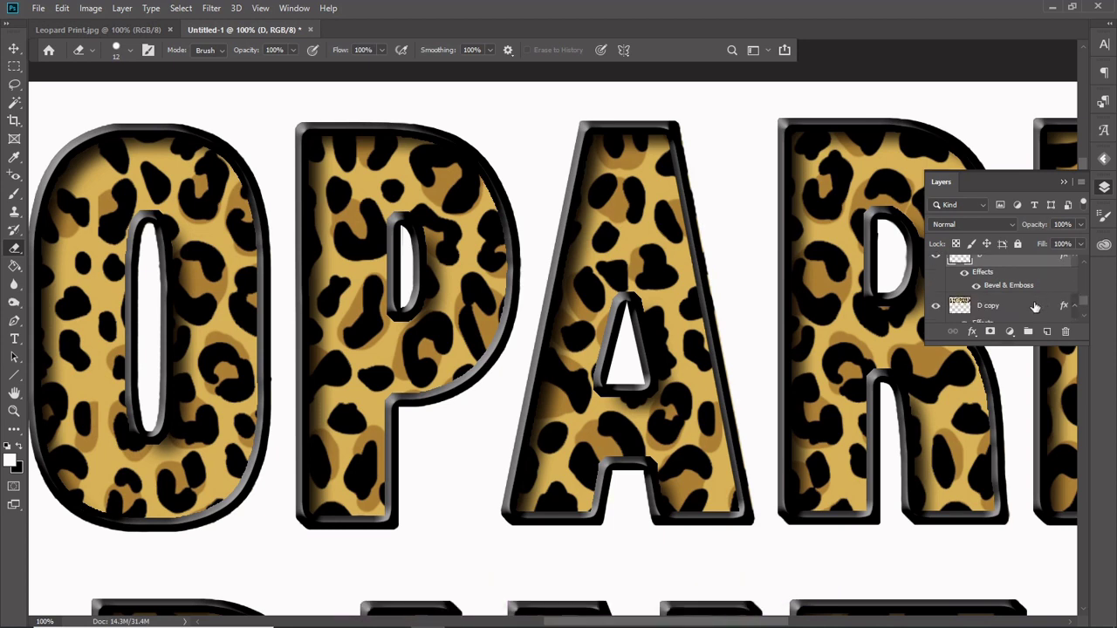
{"action": "key", "text": "r"}
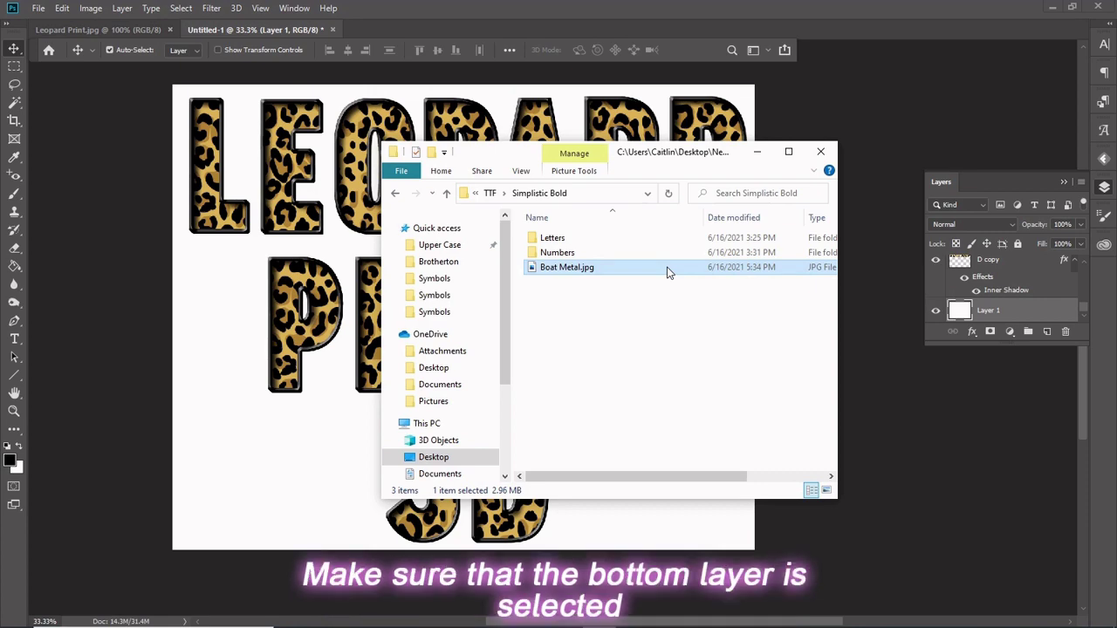
- Place Boat Metal.jpg directly above the white bottom layer and scale it to about 95.5% so it fills the canvas
{"action": "left_click_drag", "start_coordinate": [668, 273], "coordinate": [952, 357]}
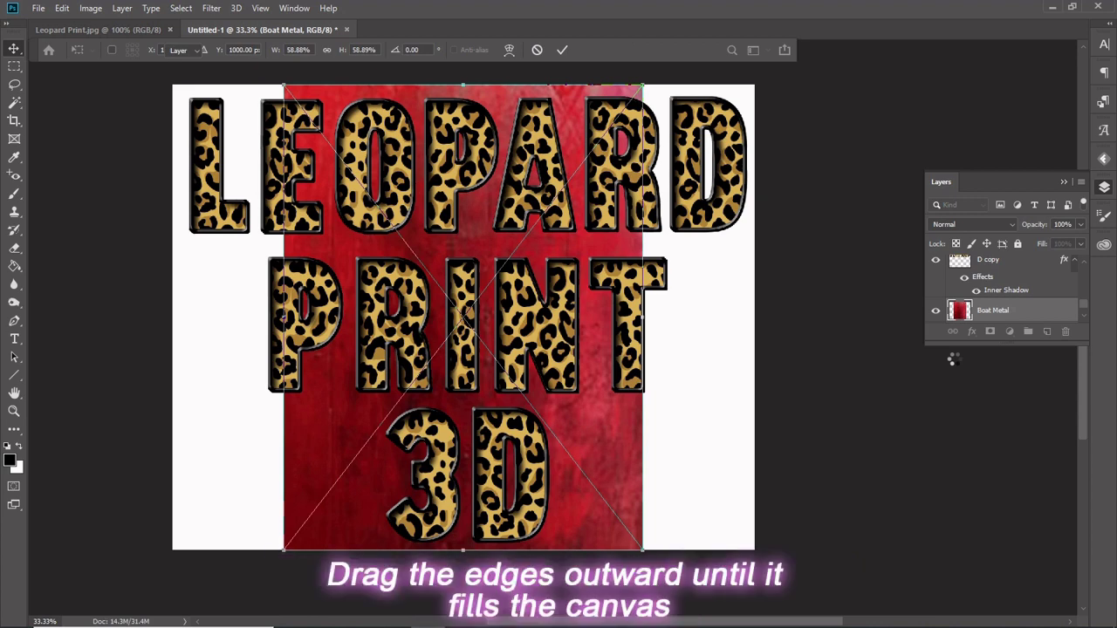
{"action": "left_click_drag", "start_coordinate": [643, 317], "coordinate": [755, 317]}
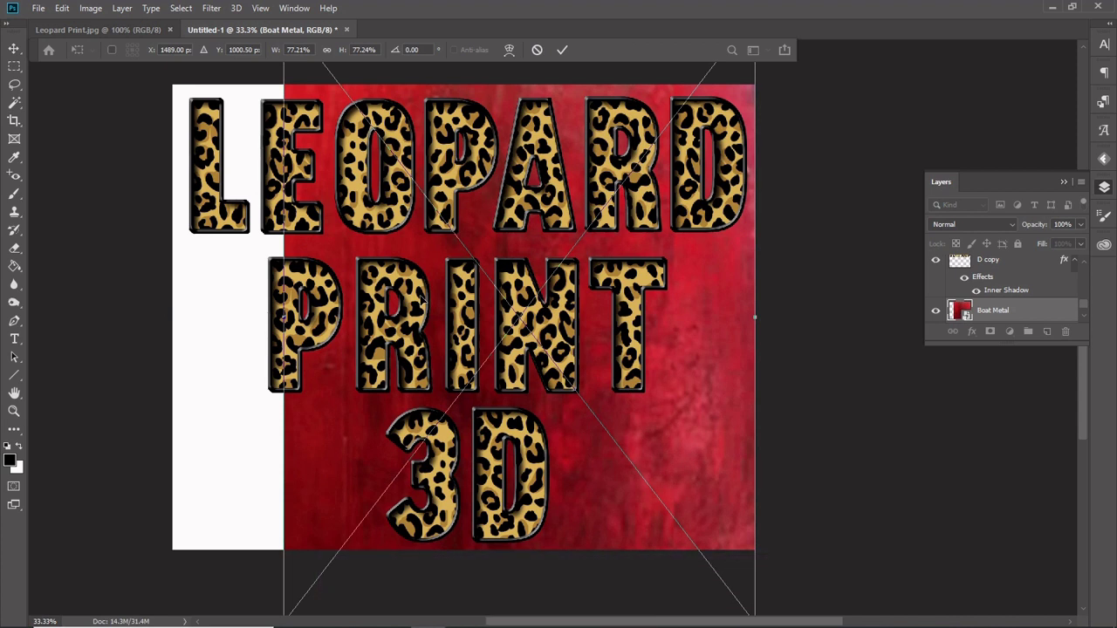
{"action": "left_click_drag", "start_coordinate": [283, 317], "coordinate": [170, 322]}
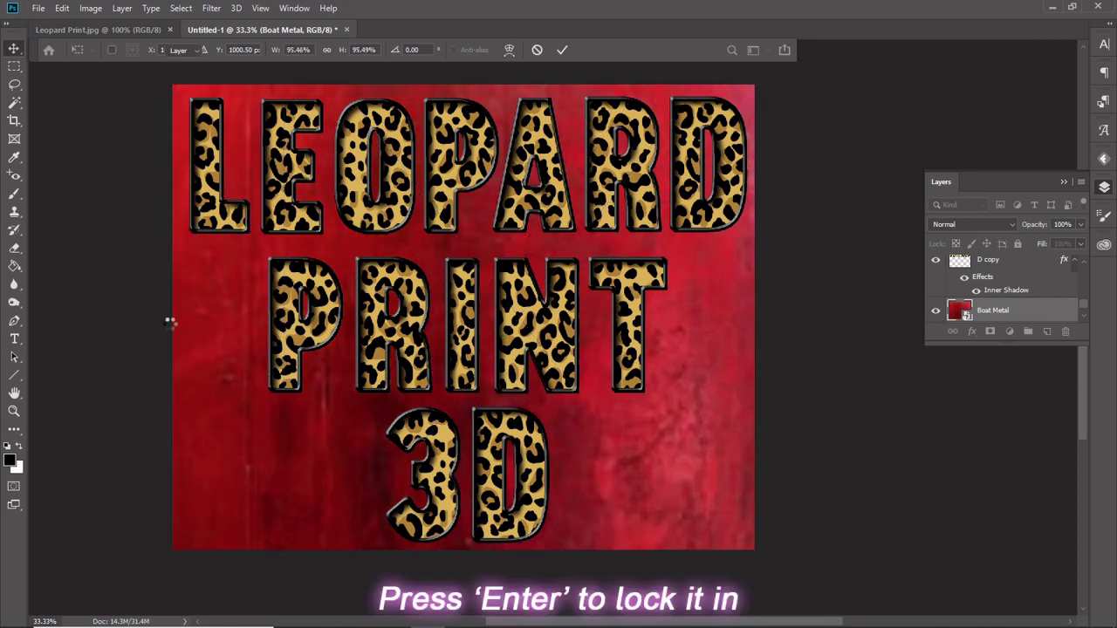
{"action": "key", "text": "Return"}
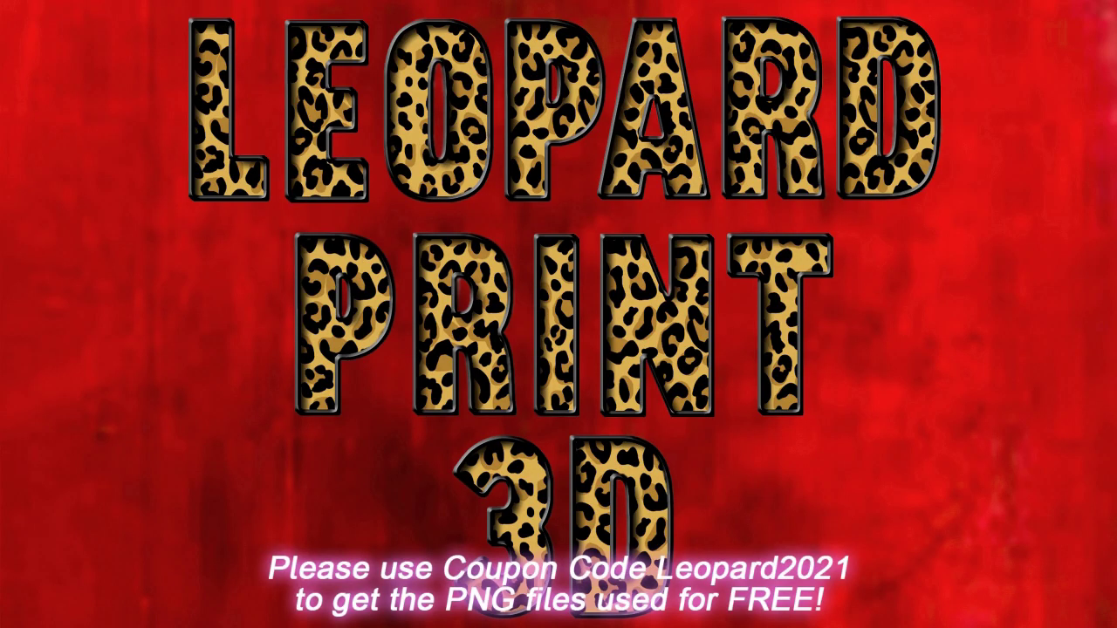